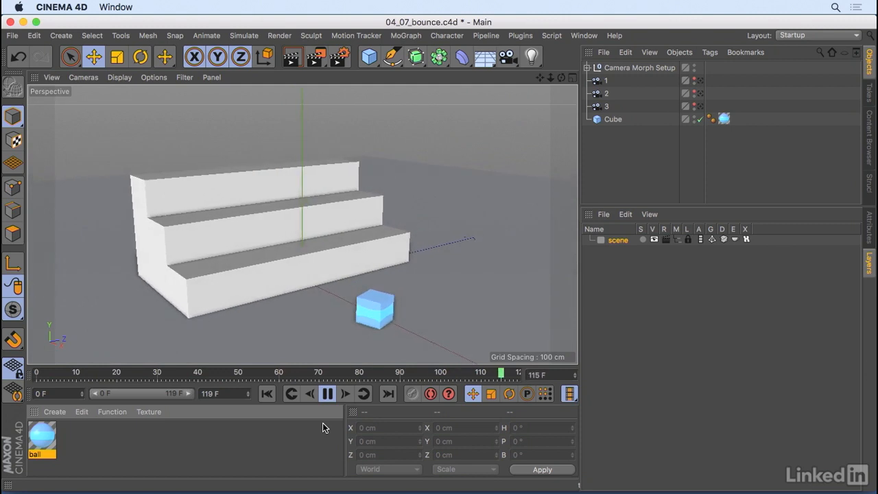
# - Stop the playback, add a null object to the scene and rename it Sound
pyautogui.click(328, 396)
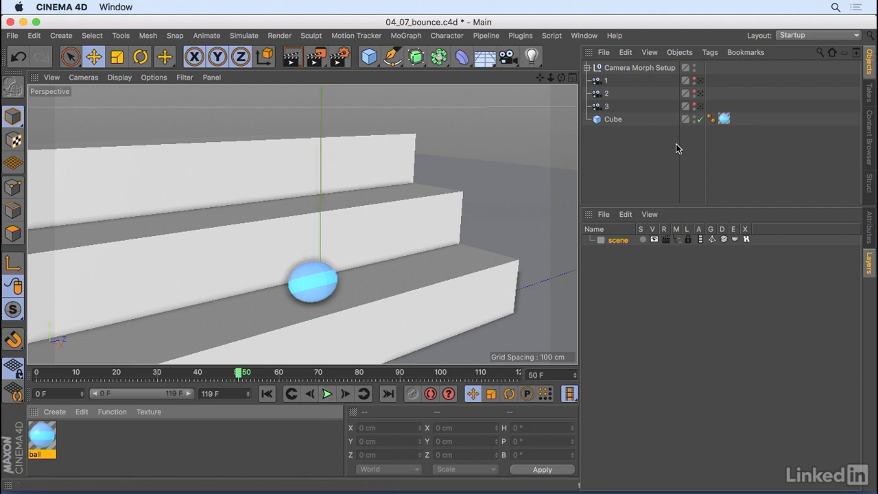
pyautogui.click(369, 56)
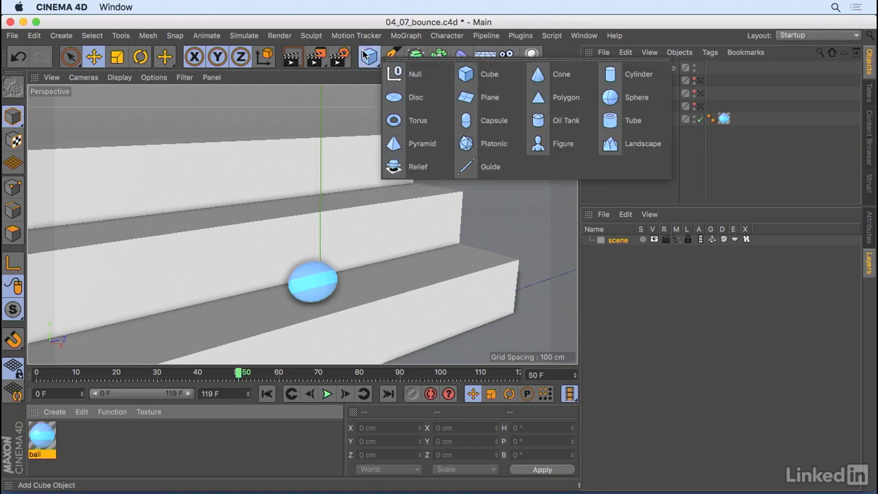
pyautogui.click(412, 79)
pyautogui.doubleClick(611, 68)
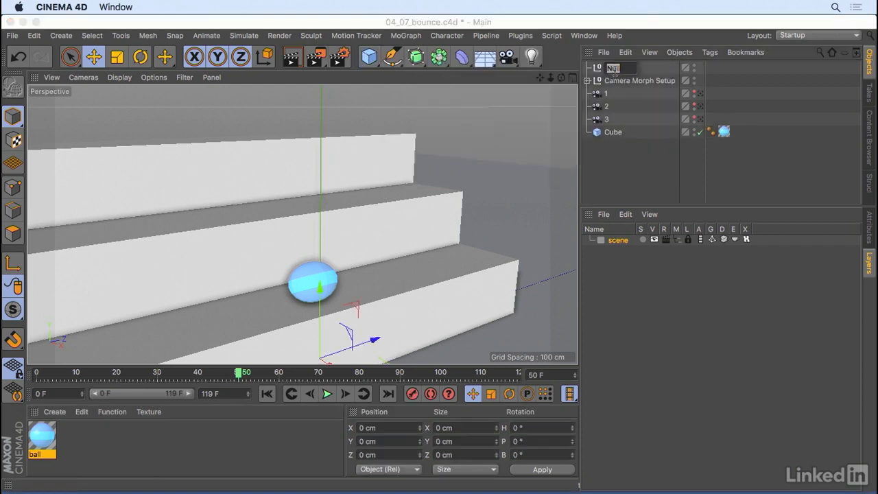
pyautogui.press('Return')
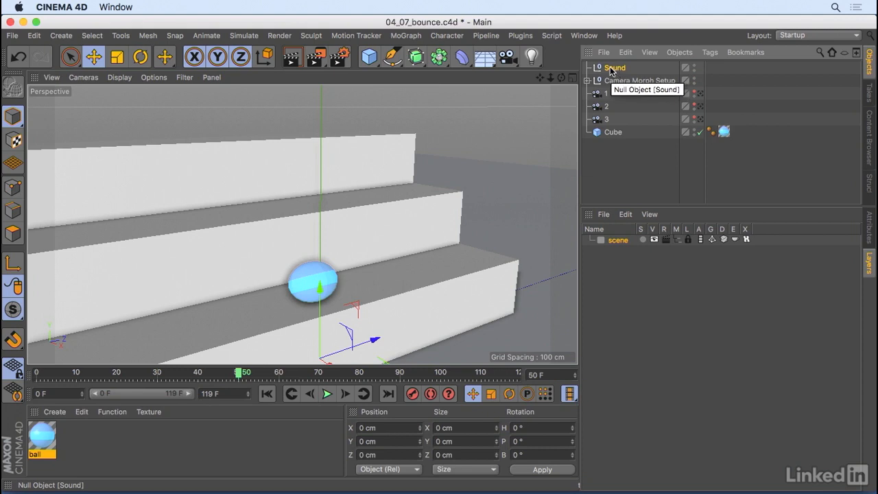
# - Open the Dope Sheet timeline and move the playhead back to frame 0
pyautogui.hotkey('shift', 'F3')
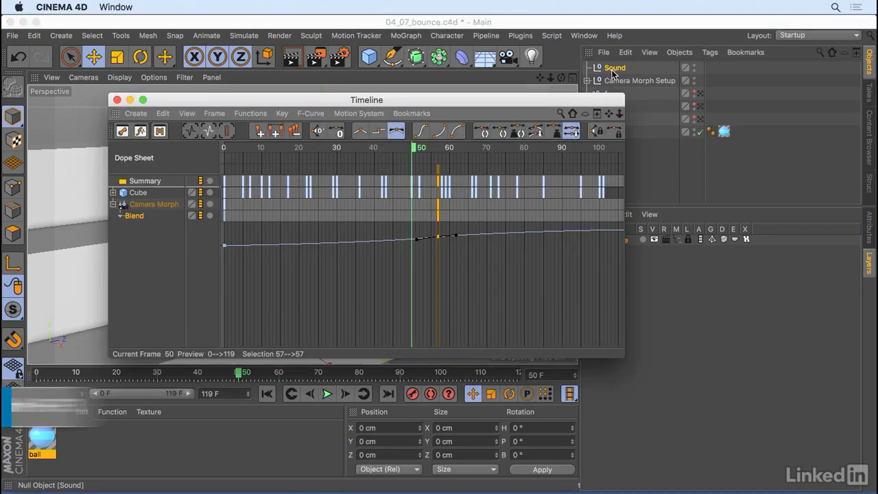
pyautogui.click(151, 248)
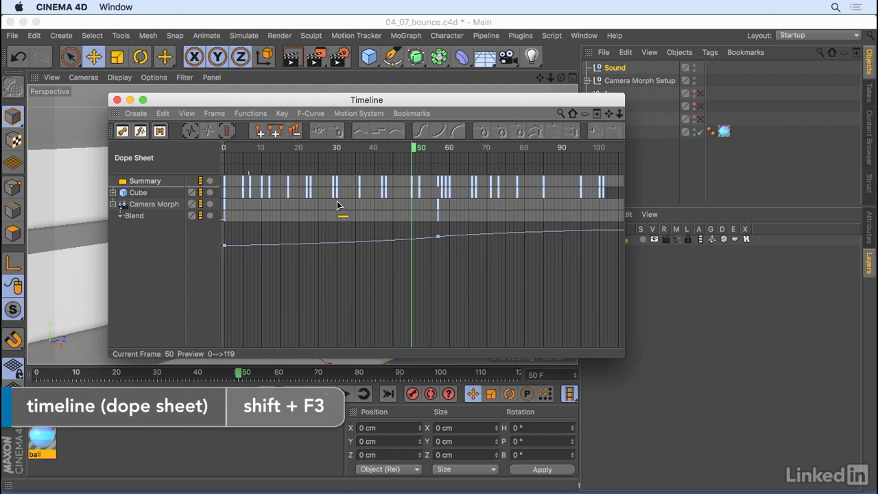
pyautogui.moveTo(413, 146); pyautogui.dragTo(214, 148)
# - Reset the Dope Sheet to its default bookmark and add the Sound null to its object list
pyautogui.moveTo(612, 68); pyautogui.dragTo(138, 243)
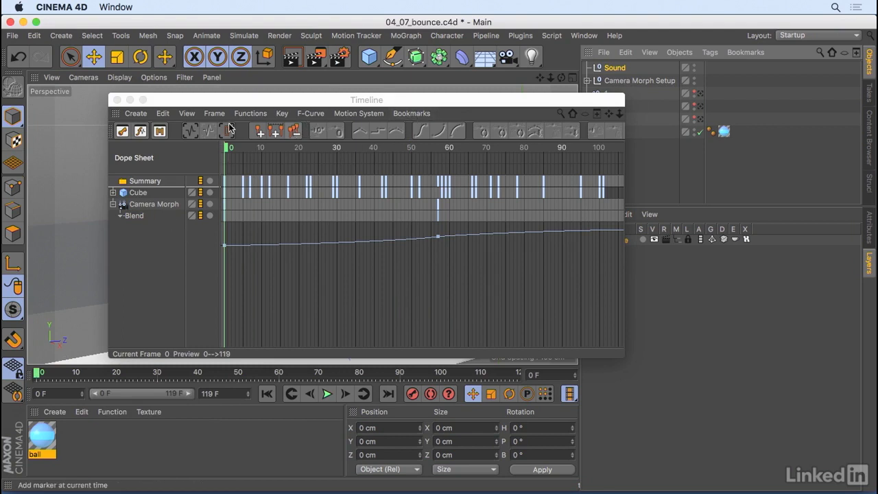
pyautogui.click(411, 113)
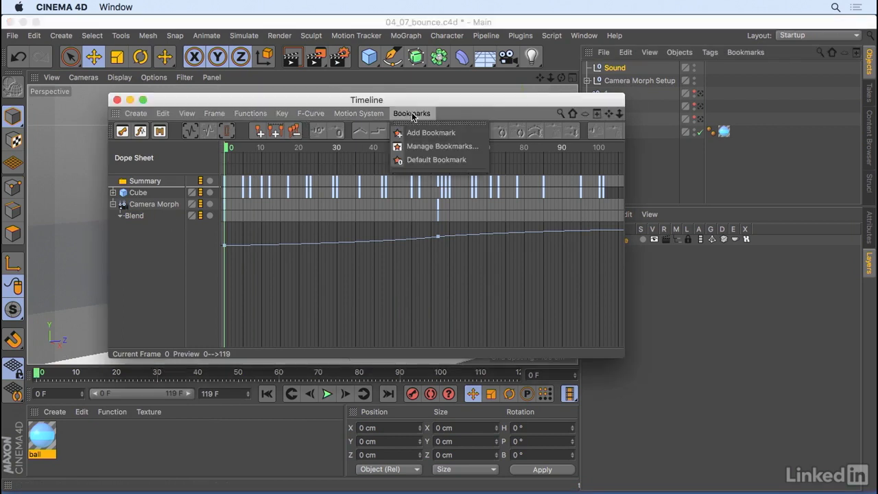
pyautogui.click(428, 159)
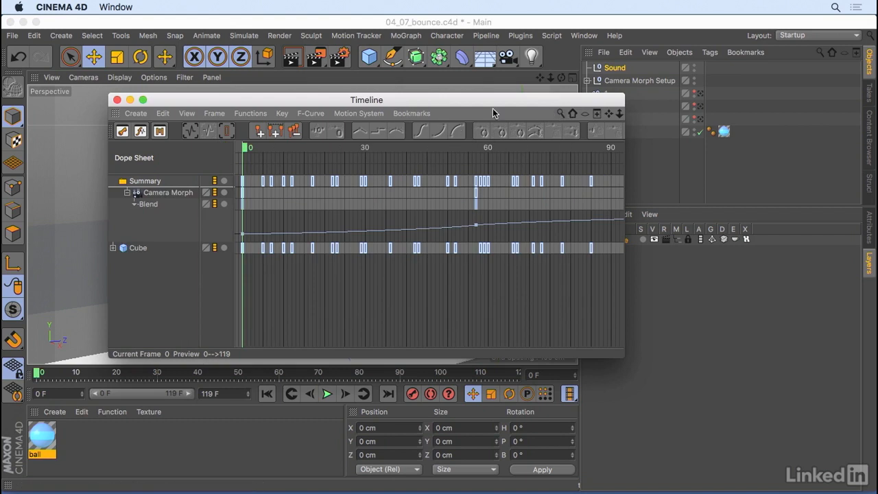
pyautogui.moveTo(606, 69); pyautogui.dragTo(148, 271)
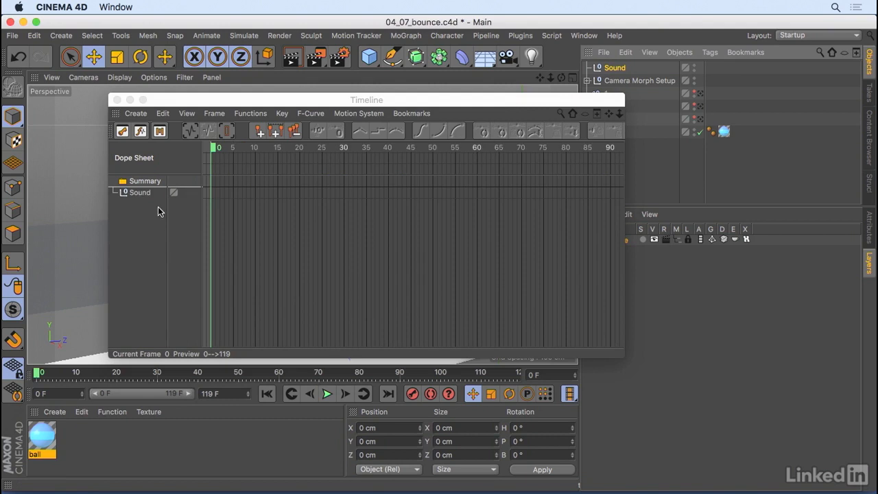
# - Add a special Sound track to the Sound null in the Dope Sheet
pyautogui.click(144, 194)
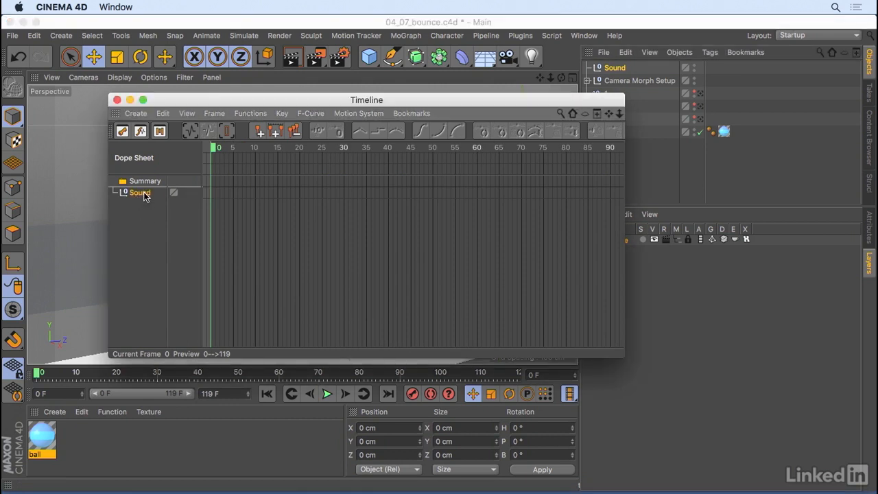
pyautogui.rightClick(144, 195)
pyautogui.moveTo(179, 214)
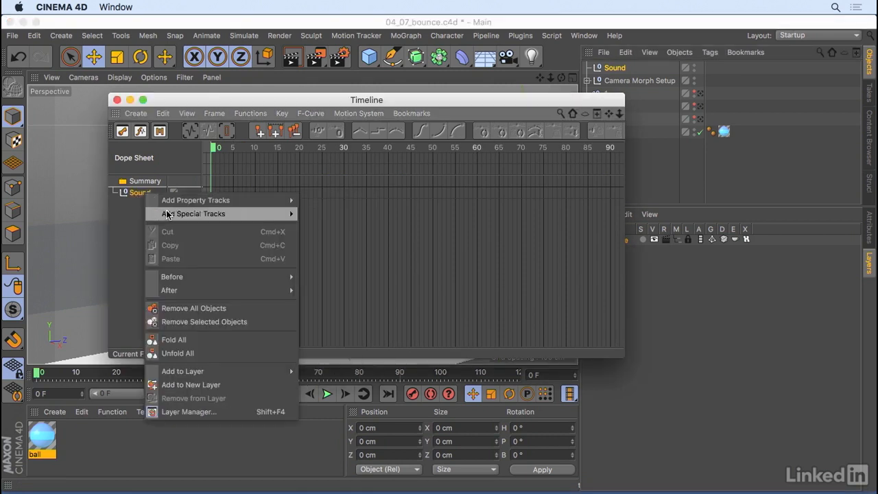
pyautogui.click(312, 281)
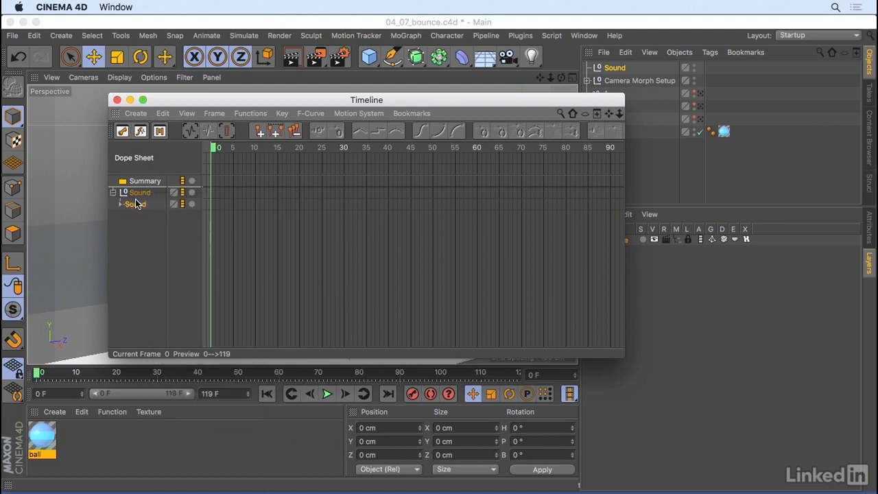
# - Load 04_07_bounce.wav from the Chapter 4 folder as the sound track's audio file
pyautogui.click(868, 223)
pyautogui.click(541, 103)
pyautogui.moveTo(540, 100); pyautogui.dragTo(500, 83)
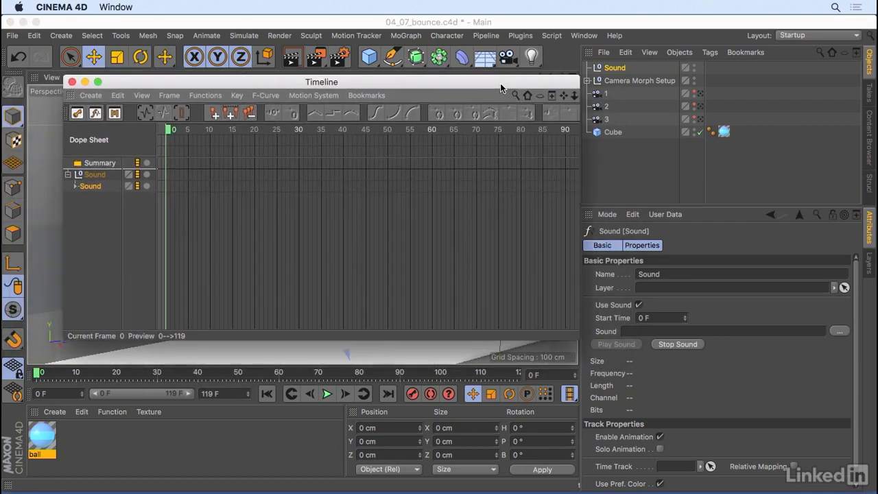
pyautogui.click(840, 331)
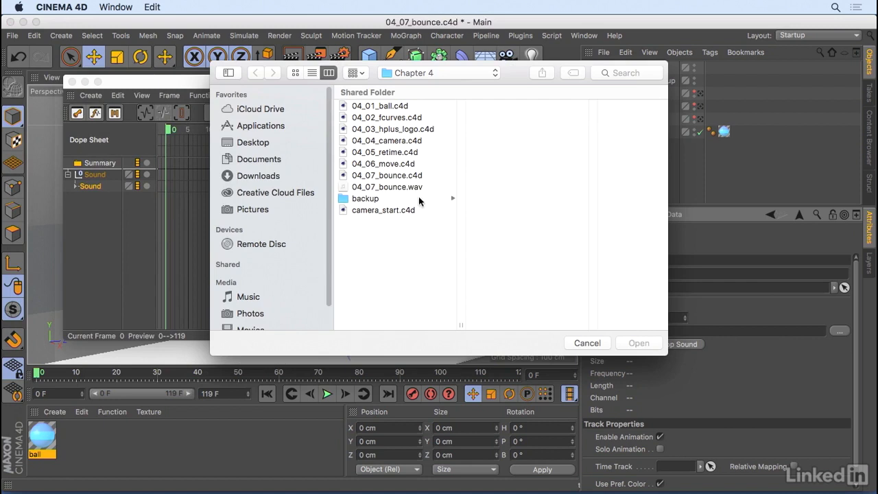
pyautogui.click(370, 187)
pyautogui.click(638, 343)
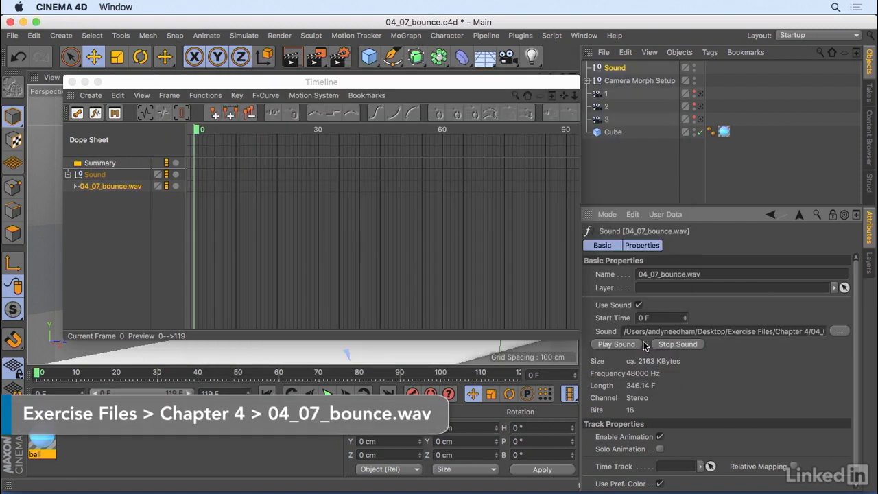
# - Expand the 04_07_bounce.wav track to show its waveform in a wider Dope Sheet and play the animation with the sound
pyautogui.click(78, 191)
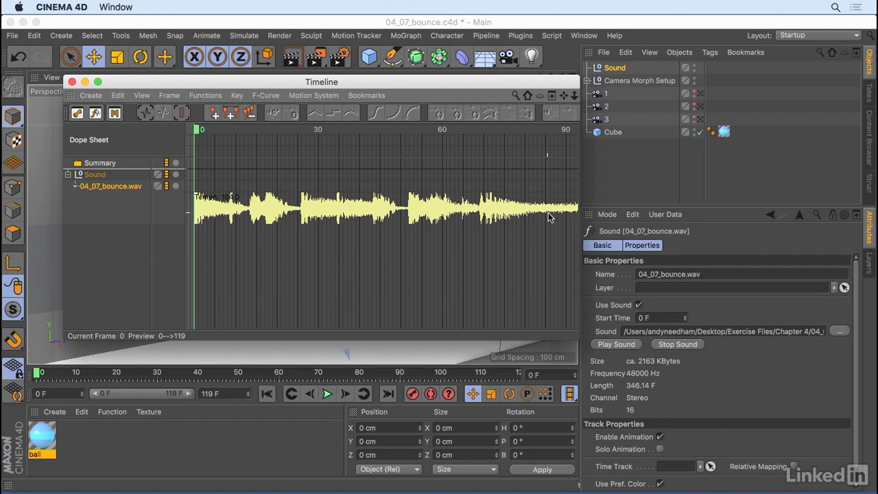
pyautogui.moveTo(580, 193); pyautogui.dragTo(752, 193)
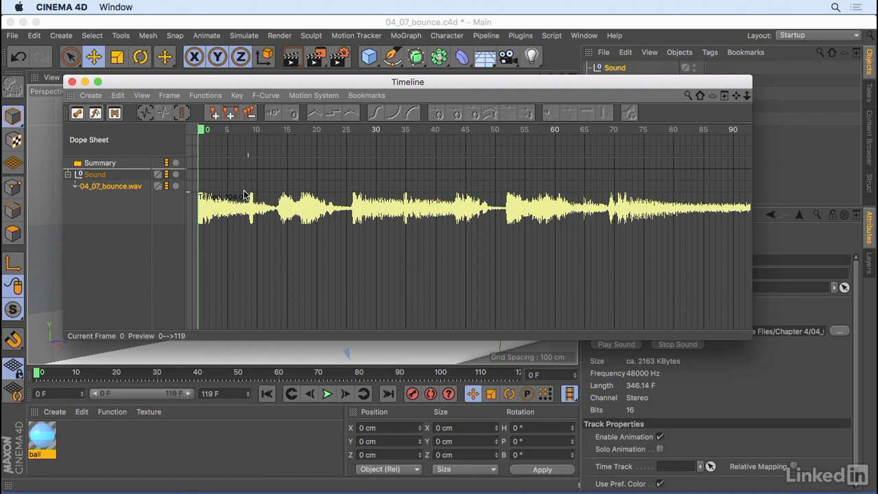
pyautogui.click(328, 394)
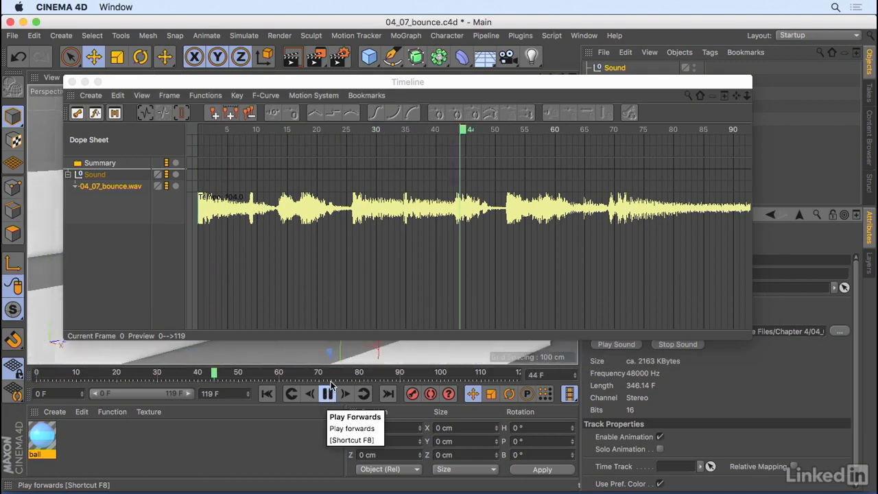
pyautogui.click(327, 394)
# - Disable Use Sound for the track and play the animation from the start
pyautogui.moveTo(750, 164); pyautogui.dragTo(521, 182)
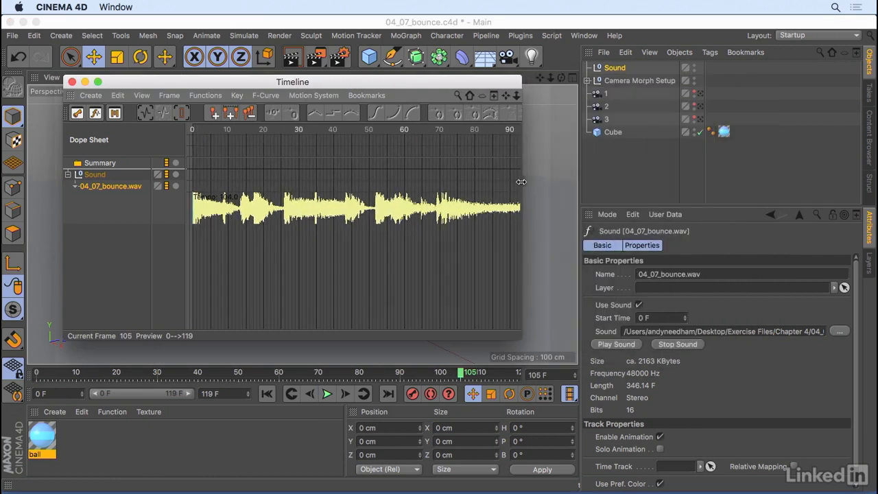
pyautogui.click(637, 306)
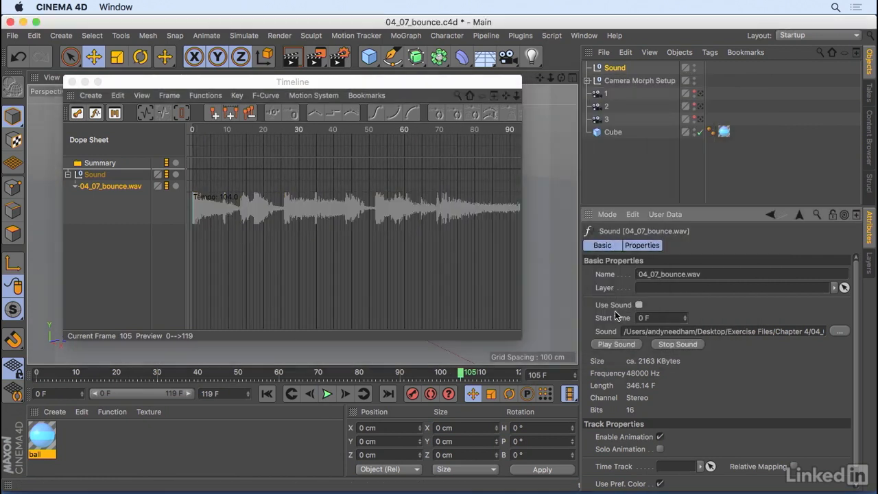
pyautogui.click(267, 393)
pyautogui.click(327, 393)
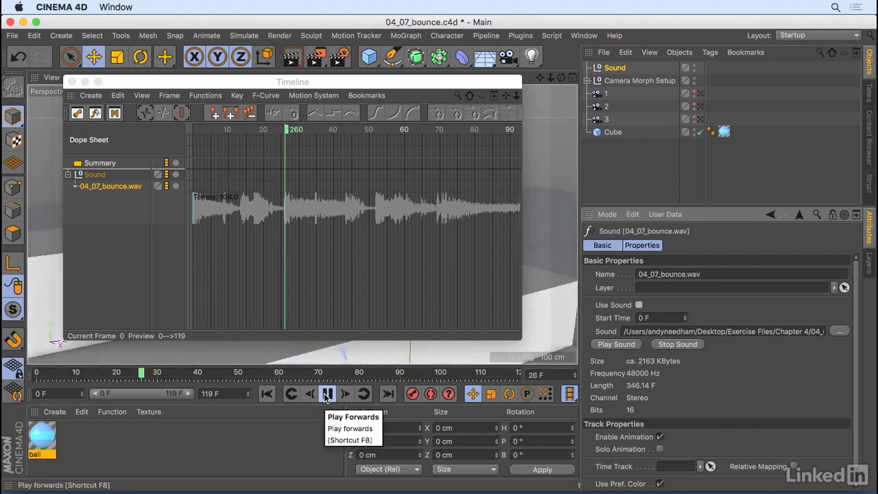
pyautogui.click(327, 394)
# - Move the Timeline window clear of the ball, re-enable Use Sound and replay the animation from frame 0
pyautogui.moveTo(358, 83); pyautogui.dragTo(686, 38)
pyautogui.click(641, 305)
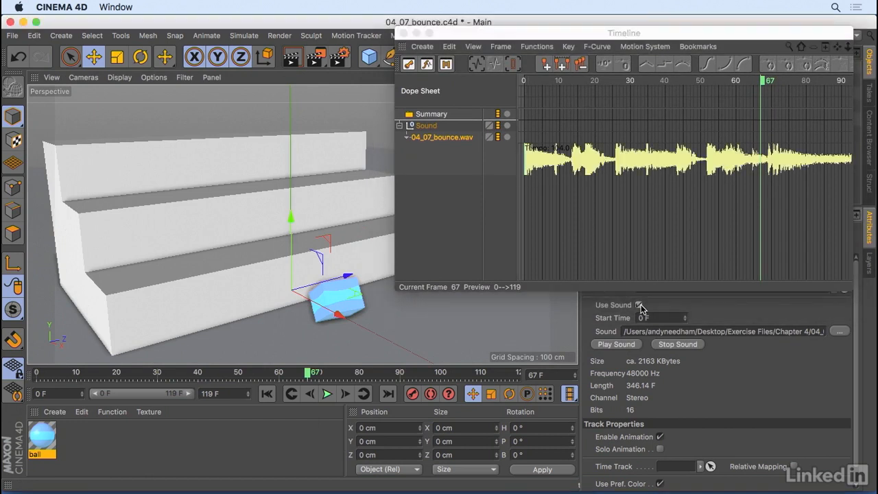
pyautogui.click(292, 394)
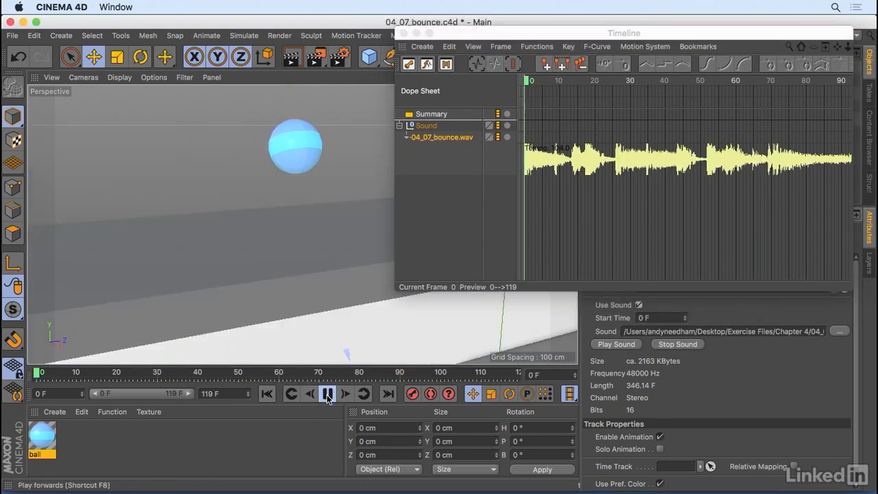
pyautogui.click(327, 394)
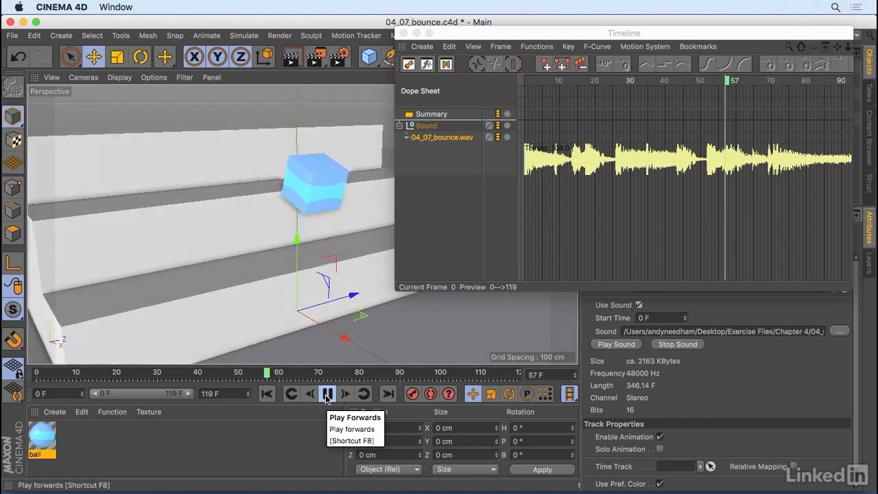
pyautogui.click(327, 394)
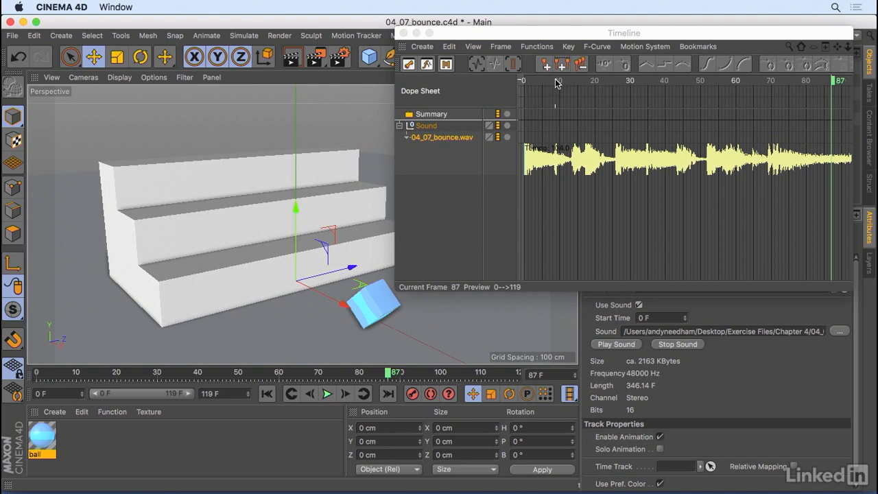
# - Move the playhead to frame 12, where the ball first lands, and set the sound track's Start Time to 12 F
pyautogui.click(267, 393)
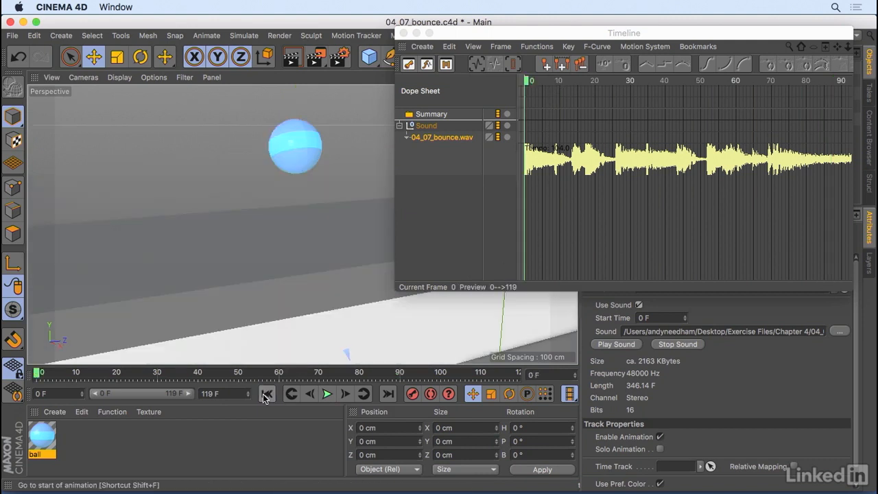
pyautogui.click(539, 83)
pyautogui.moveTo(538, 82); pyautogui.dragTo(569, 85)
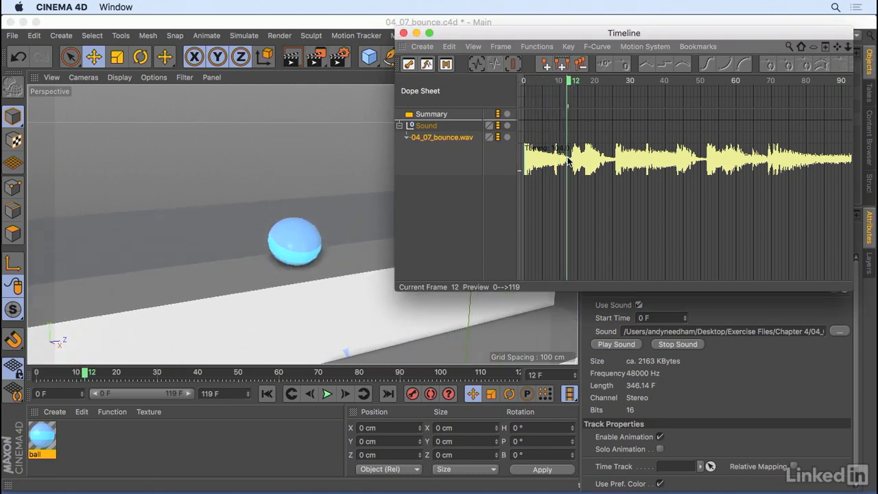
pyautogui.click(646, 318)
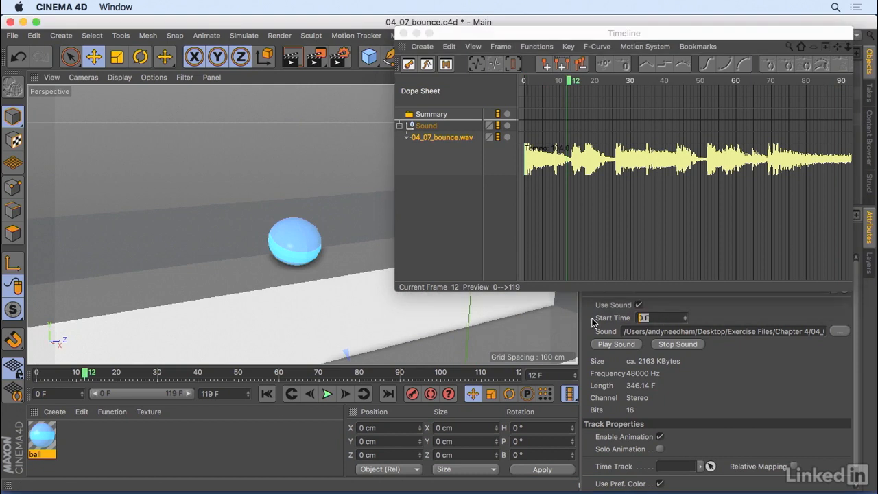
pyautogui.moveTo(657, 33); pyautogui.dragTo(650, 23)
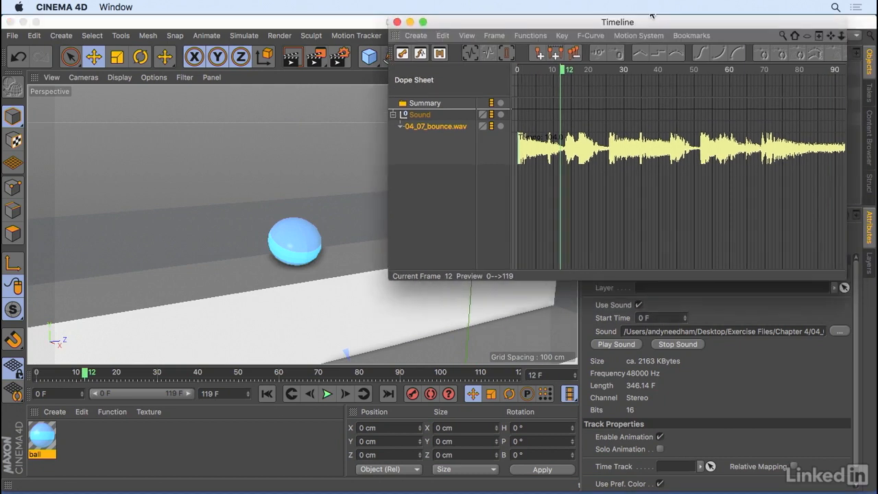
pyautogui.click(646, 317)
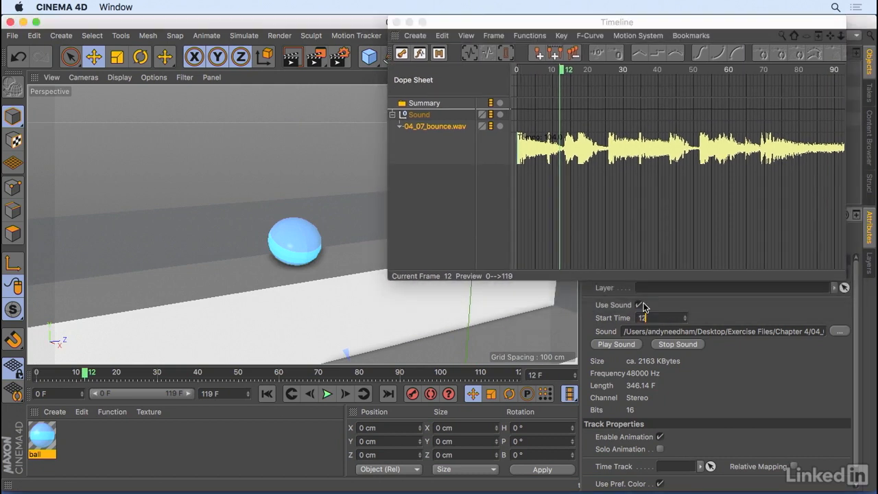
pyautogui.write('12')
pyautogui.press('Return')
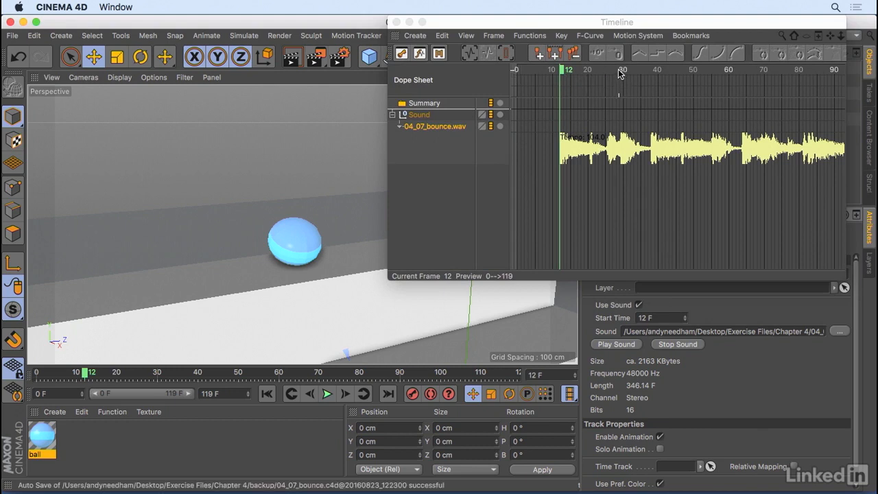
# - Add a timeline marker at frame 12, scrub to frame 25 and play the animation with the offset sound
pyautogui.click(537, 55)
pyautogui.moveTo(561, 70); pyautogui.dragTo(607, 75)
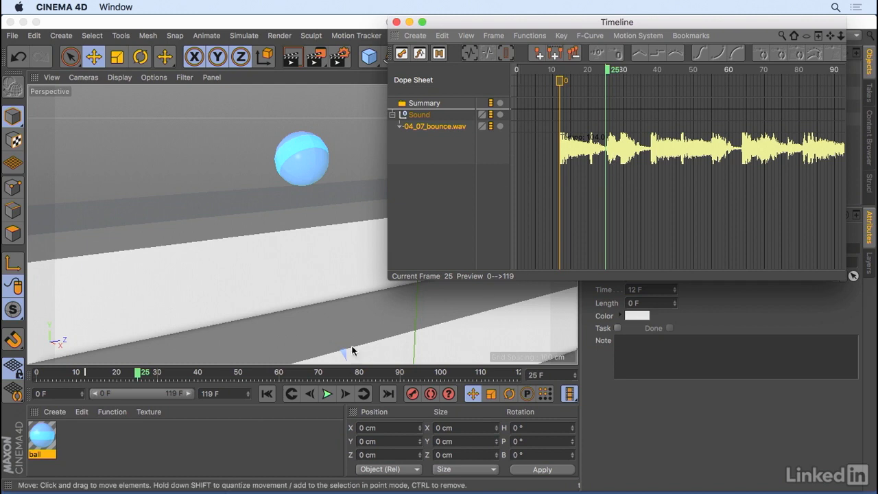
pyautogui.click(327, 395)
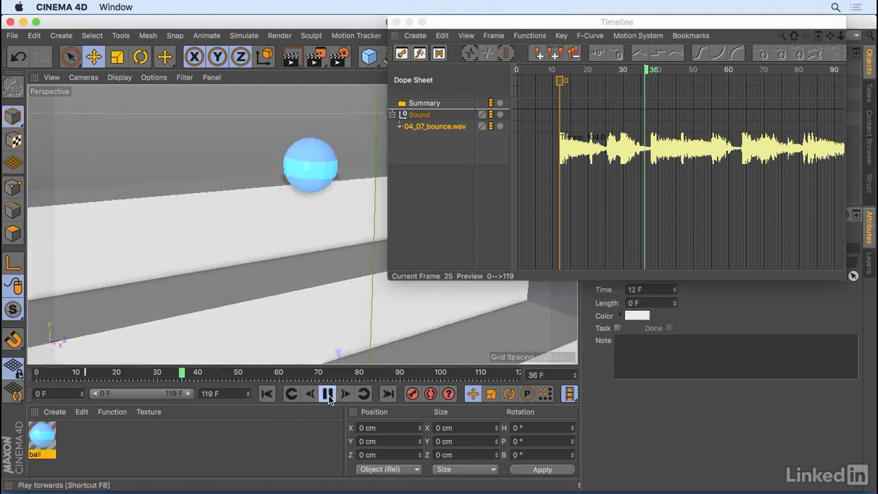
pyautogui.click(328, 396)
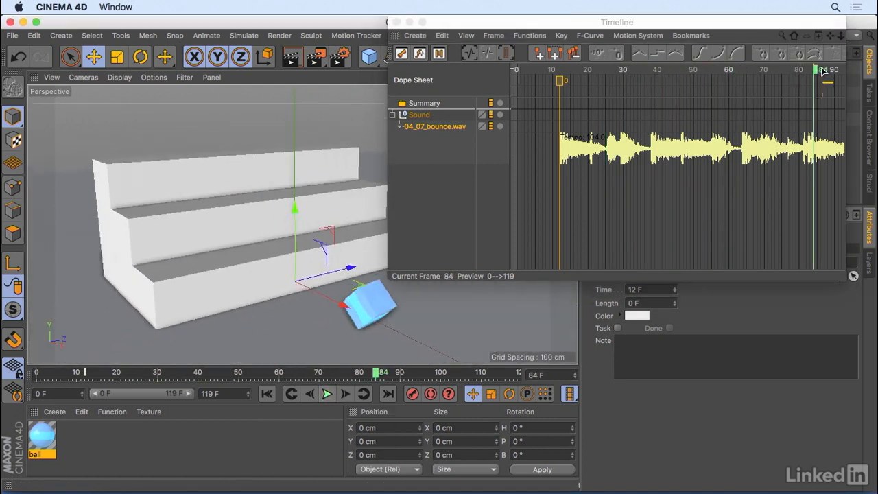
# - Add timeline markers at the sound's remaining impact peaks on frames 29, 47, 64 and 81
pyautogui.moveTo(815, 72)
pyautogui.mouseDown()
pyautogui.moveTo(578, 81)
pyautogui.moveTo(628, 85)
pyautogui.moveTo(623, 100)
pyautogui.moveTo(595, 74)
pyautogui.moveTo(574, 75)
pyautogui.moveTo(805, 71)
pyautogui.mouseUp()
pyautogui.click(538, 53)
pyautogui.click(538, 53)
pyautogui.click(538, 53)
pyautogui.click(539, 54)
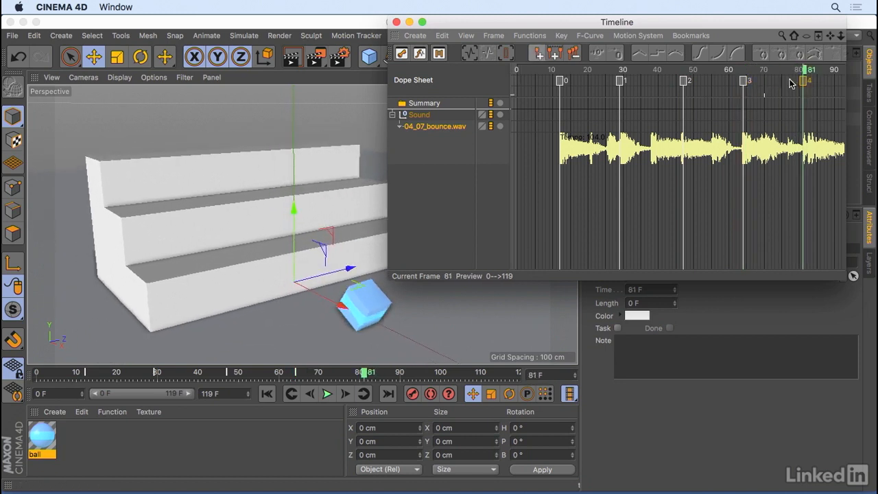
# - Bring the rest of the waveform into the Timeline and play the animation from the start
pyautogui.moveTo(829, 36); pyautogui.dragTo(766, 36)
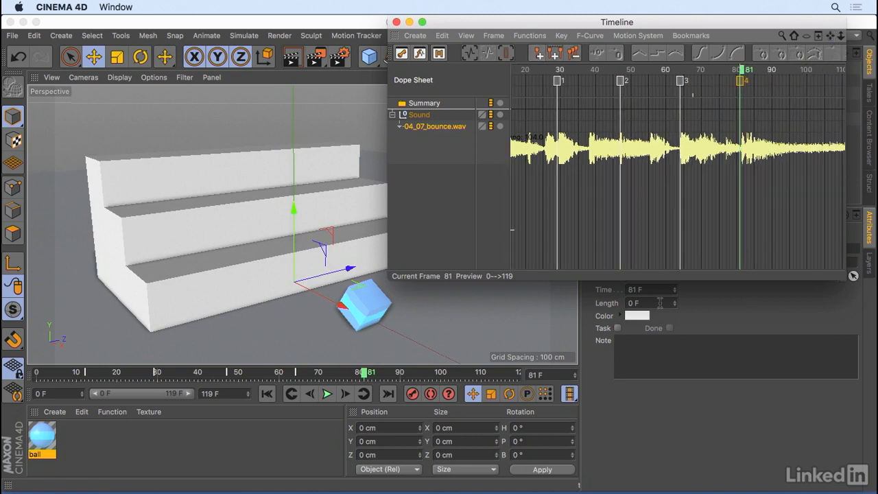
pyautogui.click(267, 393)
pyautogui.click(327, 394)
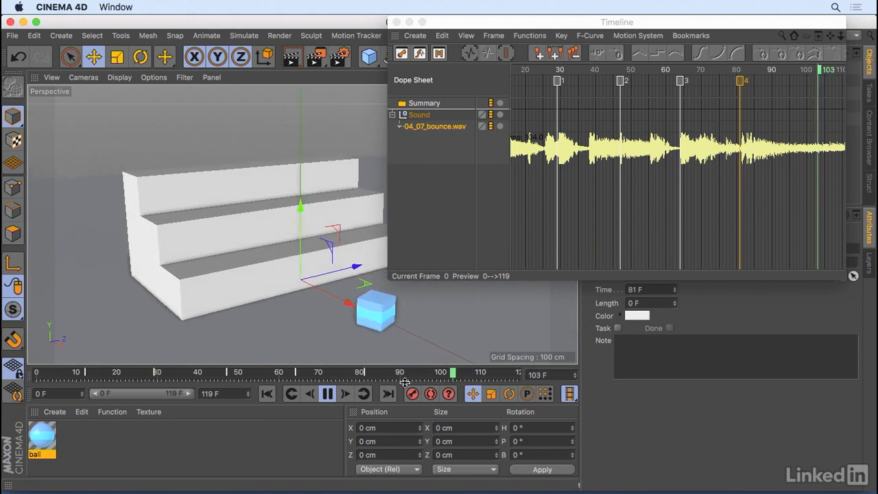
pyautogui.click(328, 394)
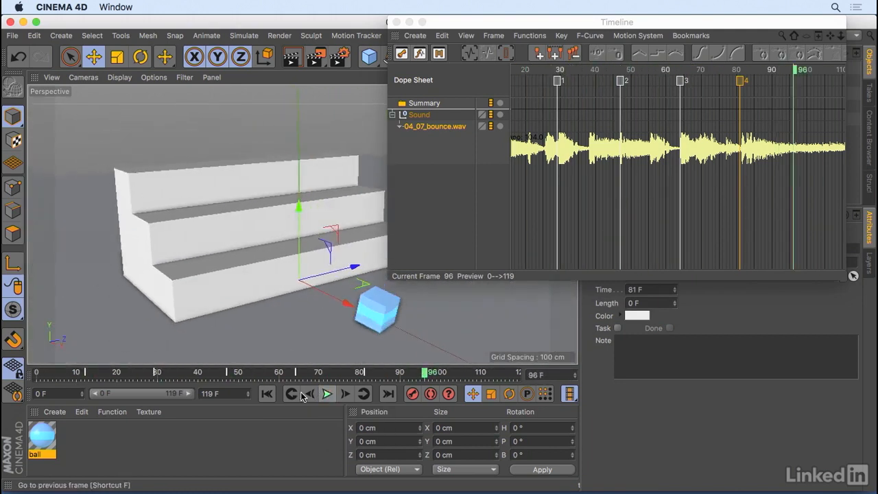
# - Scrub from the start to the markers at frames 12 and 29 to compare the ball's contact with the sound
pyautogui.click(267, 393)
pyautogui.moveTo(547, 68); pyautogui.dragTo(495, 70)
pyautogui.click(556, 69)
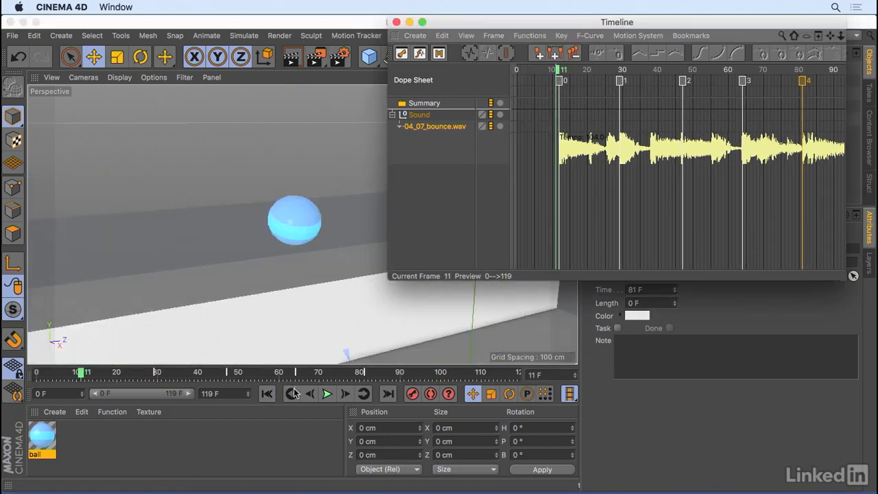
pyautogui.click(561, 70)
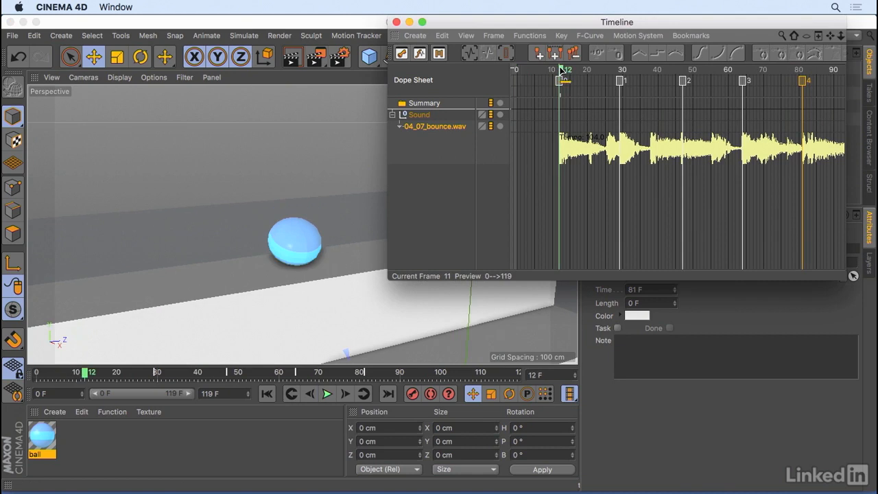
pyautogui.moveTo(561, 69); pyautogui.dragTo(621, 79)
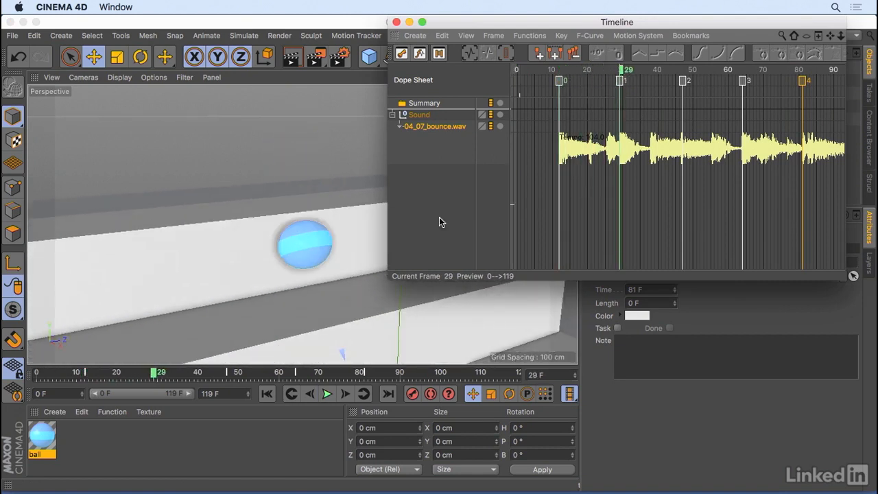
pyautogui.moveTo(625, 71); pyautogui.dragTo(621, 71)
# - Add the Cube object to the Dope Sheet and expand its tracks, selecting Position . Y
pyautogui.moveTo(656, 26); pyautogui.dragTo(368, 77)
pyautogui.moveTo(614, 133); pyautogui.dragTo(135, 238)
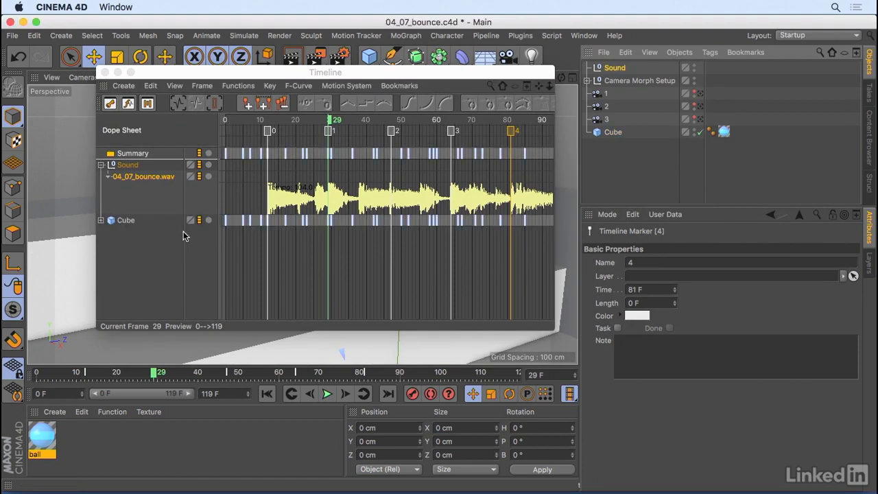
pyautogui.click(100, 220)
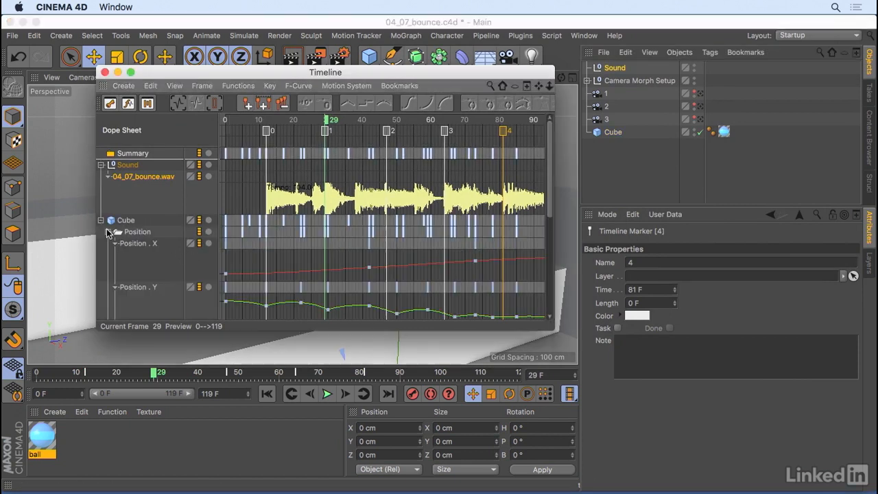
pyautogui.click(143, 287)
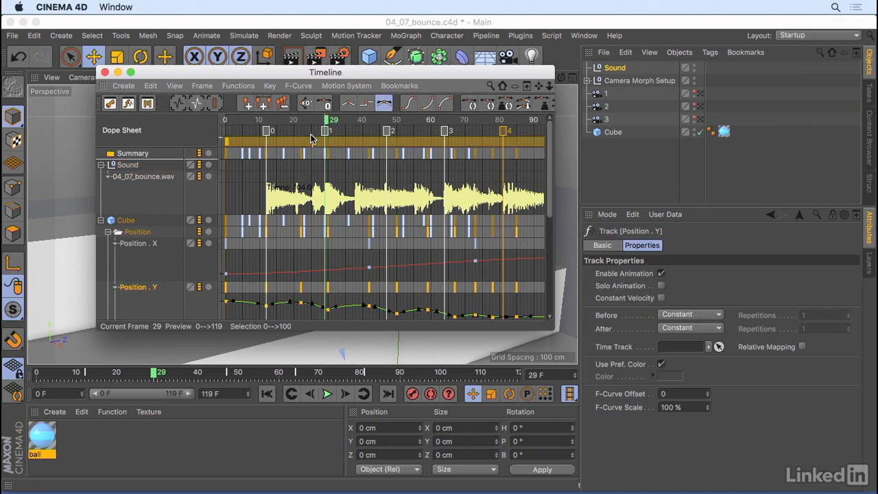
# - Move the Timeline clear of the ball, fold the Cube's Position and Rotation tracks, then select and collapse the Cube entry
pyautogui.moveTo(449, 74); pyautogui.dragTo(725, 27)
pyautogui.click(391, 190)
pyautogui.click(383, 186)
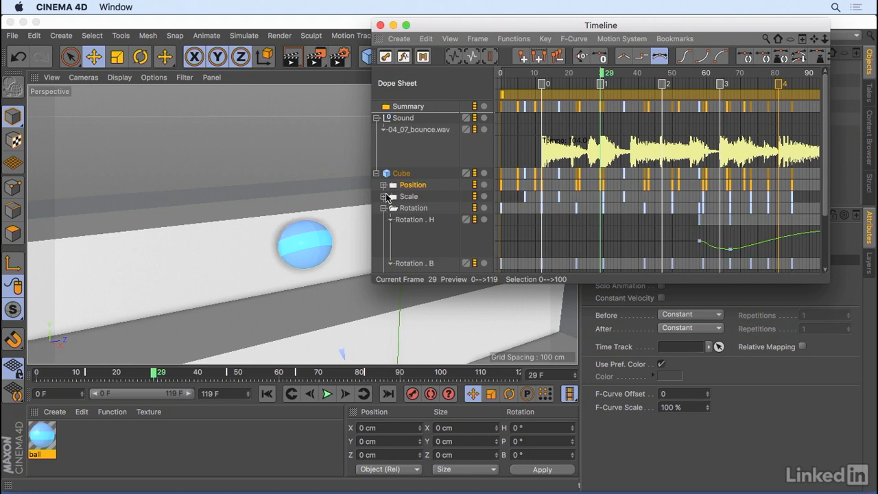
pyautogui.click(384, 209)
pyautogui.click(418, 244)
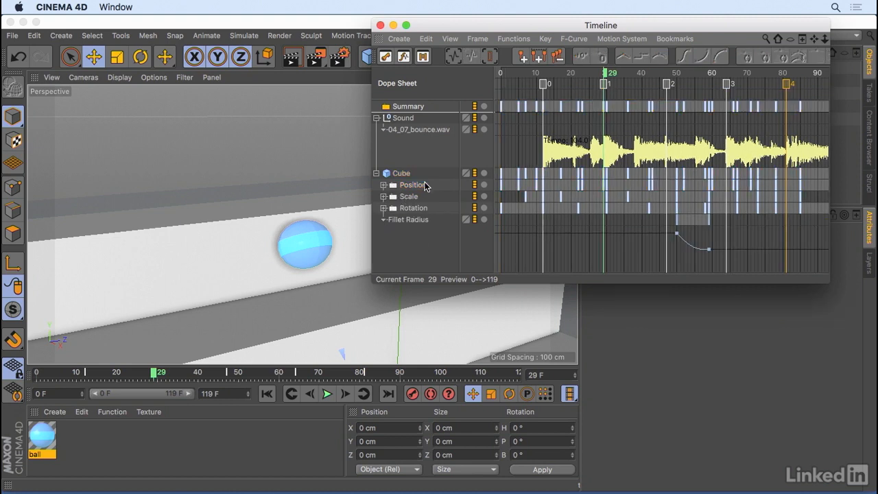
pyautogui.click(403, 175)
pyautogui.click(376, 174)
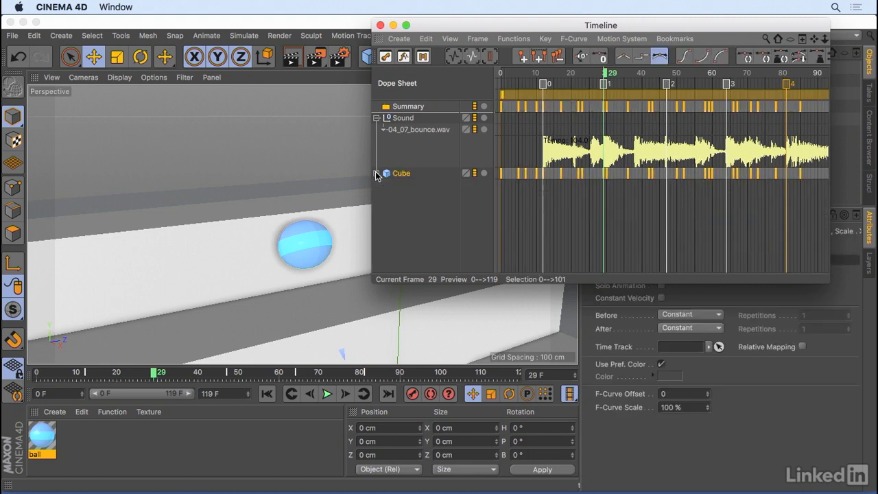
# - Select all Cube keys from frame 29 onward and shift them one frame earlier
pyautogui.click(607, 193)
pyautogui.moveTo(614, 188); pyautogui.dragTo(598, 171)
pyautogui.moveTo(814, 39); pyautogui.dragTo(744, 39)
pyautogui.scroll(-1, 801, 193)
pyautogui.moveTo(801, 194); pyautogui.dragTo(571, 170)
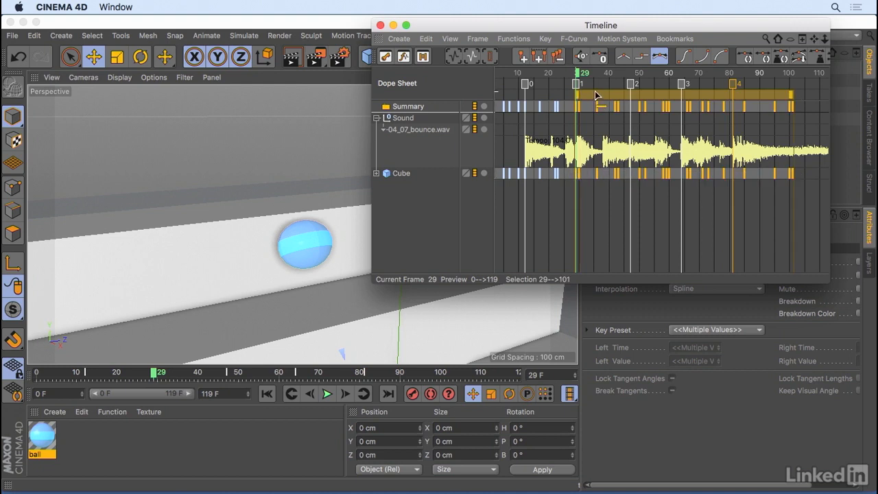
pyautogui.moveTo(599, 98); pyautogui.dragTo(596, 98)
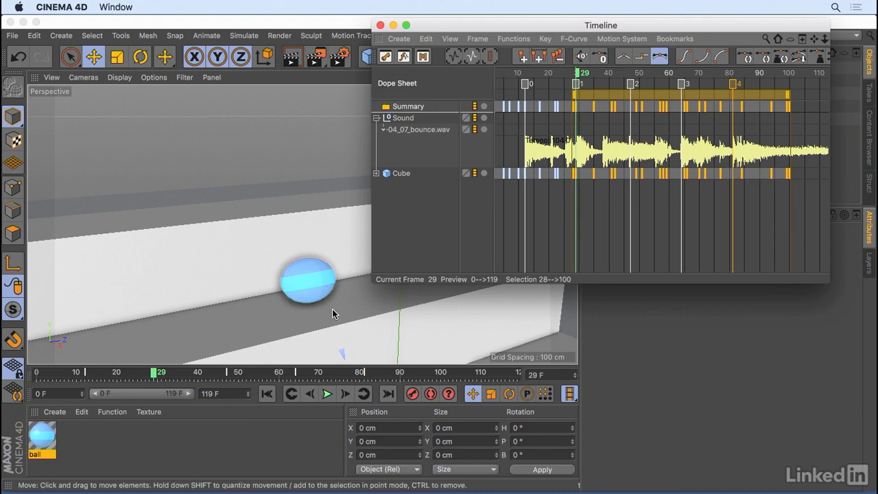
# - Move the playhead to frame 47 and shift all later Cube keys two frames earlier to start at marker 2
pyautogui.moveTo(578, 73); pyautogui.dragTo(642, 77)
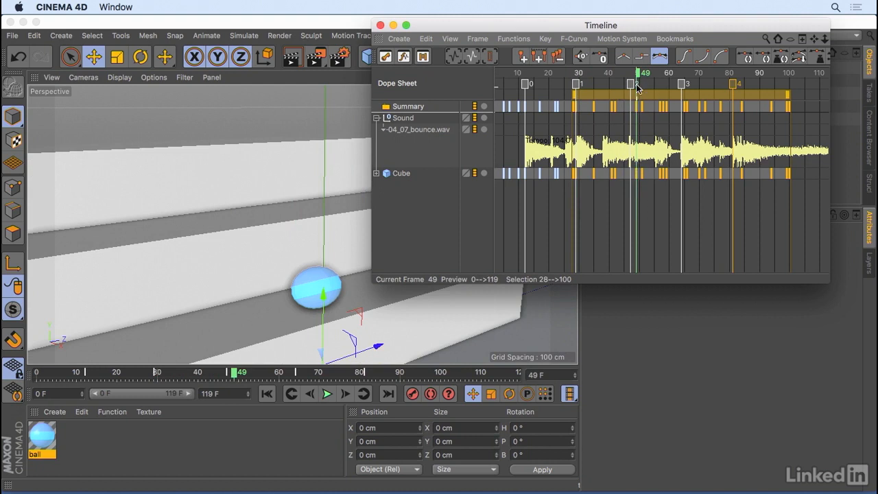
pyautogui.moveTo(637, 71); pyautogui.dragTo(631, 72)
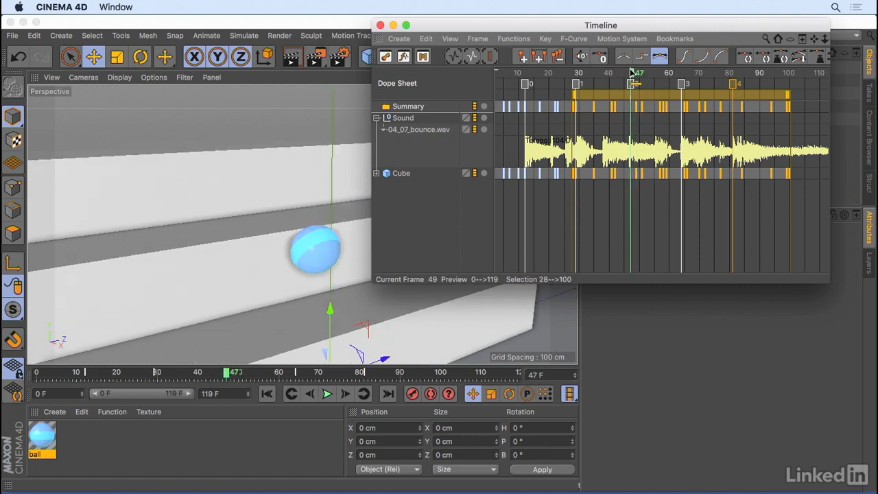
pyautogui.moveTo(805, 209); pyautogui.dragTo(628, 167)
pyautogui.moveTo(670, 95); pyautogui.dragTo(663, 95)
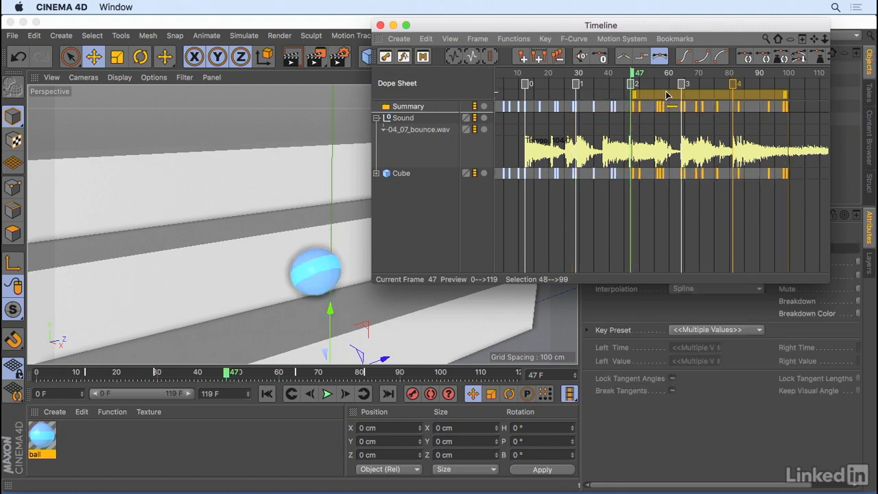
# - Return to frame 0, move the Timeline window away from the ball and play the retimed animation
pyautogui.moveTo(635, 74); pyautogui.dragTo(497, 83)
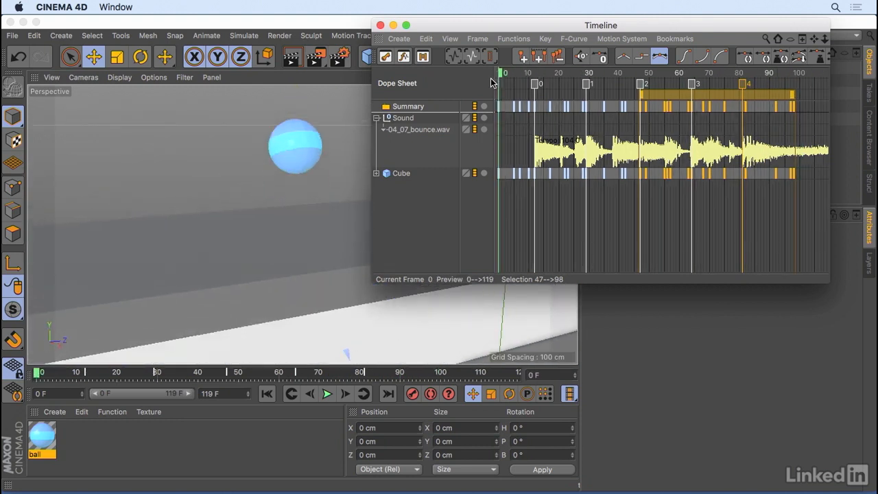
pyautogui.moveTo(537, 28); pyautogui.dragTo(600, 69)
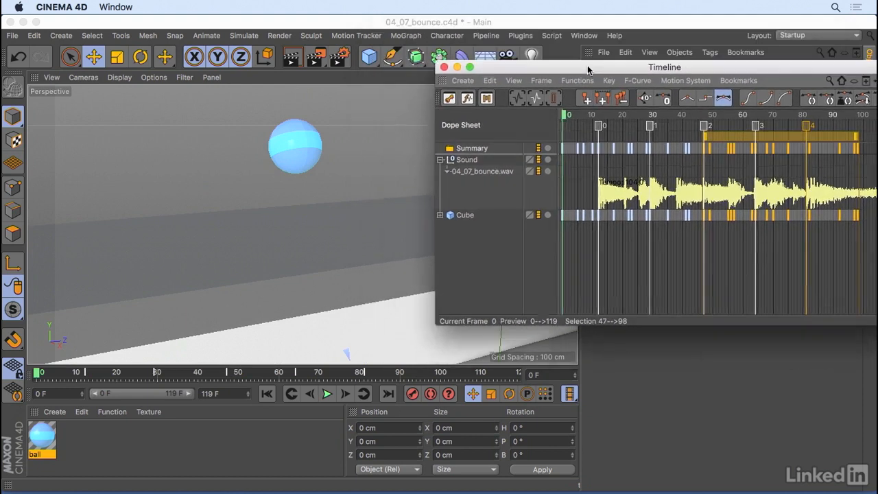
pyautogui.click(325, 397)
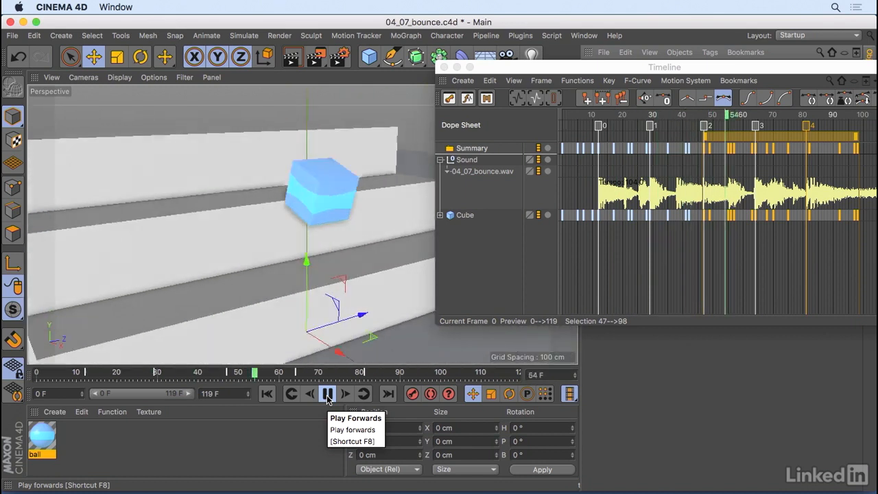
pyautogui.click(327, 394)
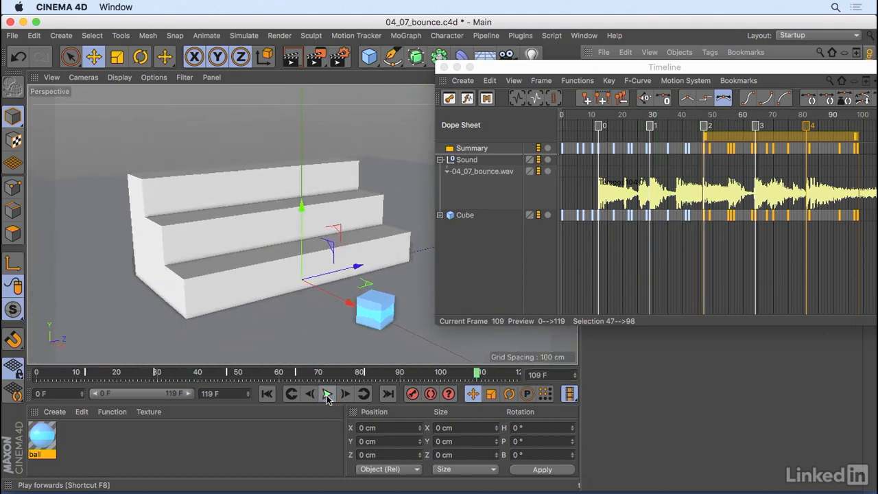
# - Shrink the Timeline window, switch to the four-view layout and frame the stairs in the Front view
pyautogui.moveTo(644, 70); pyautogui.dragTo(270, 99)
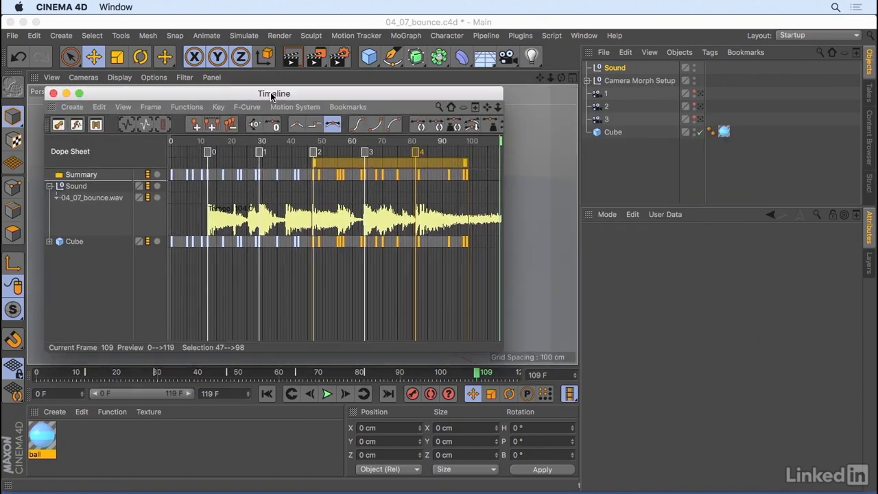
pyautogui.moveTo(447, 94); pyautogui.dragTo(550, 74)
pyautogui.moveTo(605, 323); pyautogui.dragTo(410, 298)
pyautogui.click(552, 230)
pyautogui.moveTo(542, 228); pyautogui.dragTo(583, 225)
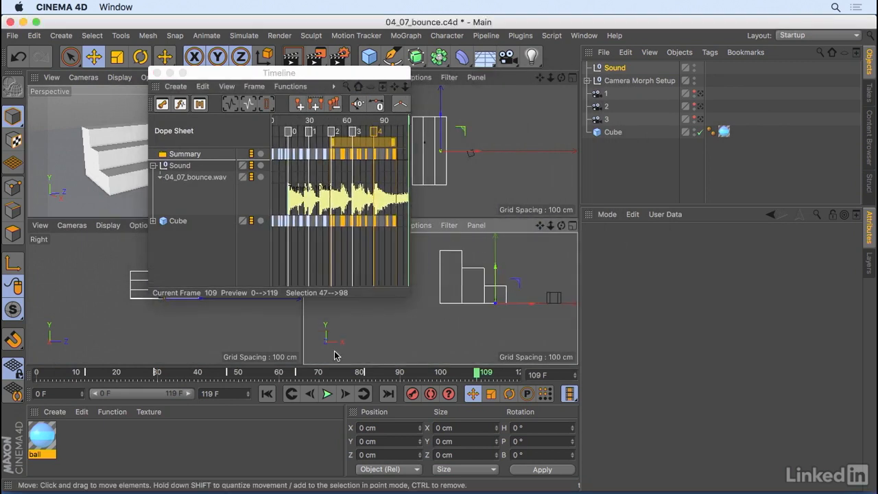
# - Play the animation from the start in the four-view layout
pyautogui.click(266, 394)
pyautogui.click(326, 394)
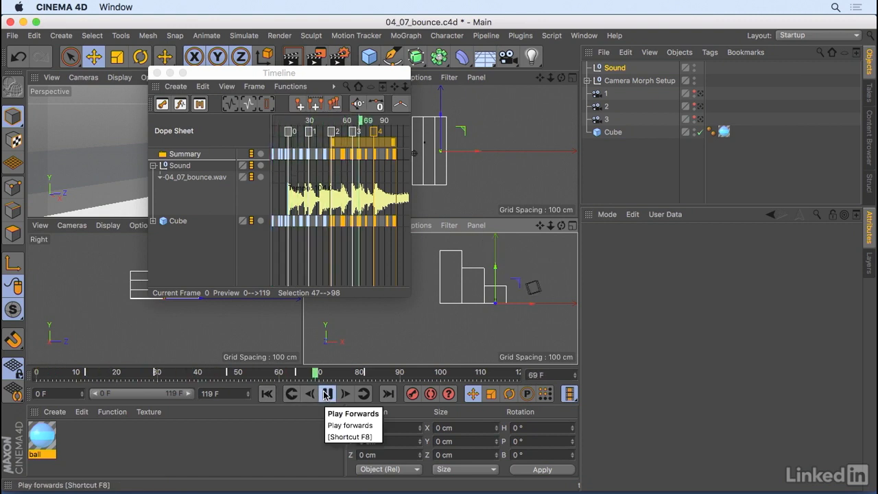
pyautogui.click(326, 394)
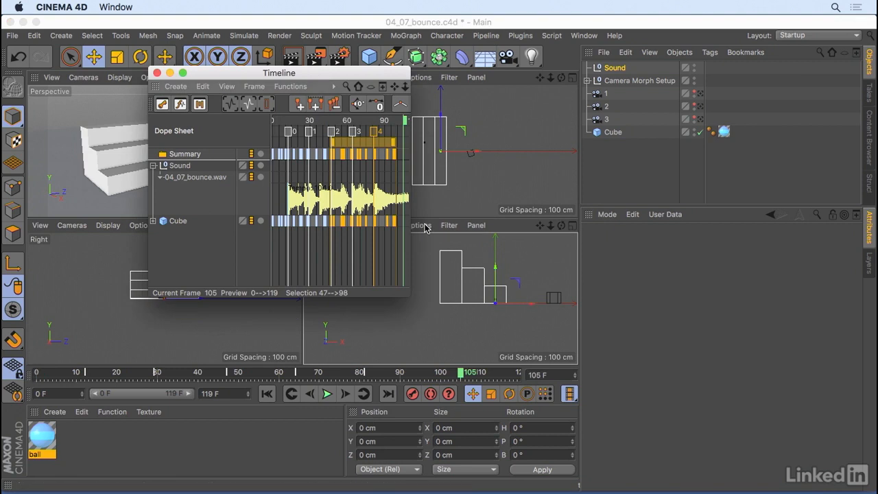
# - Enlarge the Timeline window, select the 04_07_bounce.wav track and disable Use Sound
pyautogui.moveTo(404, 297); pyautogui.dragTo(574, 358)
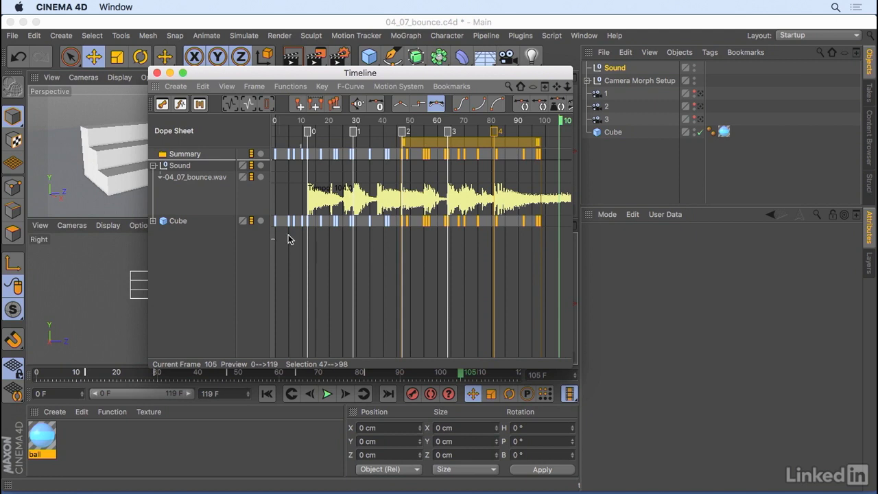
pyautogui.click(174, 220)
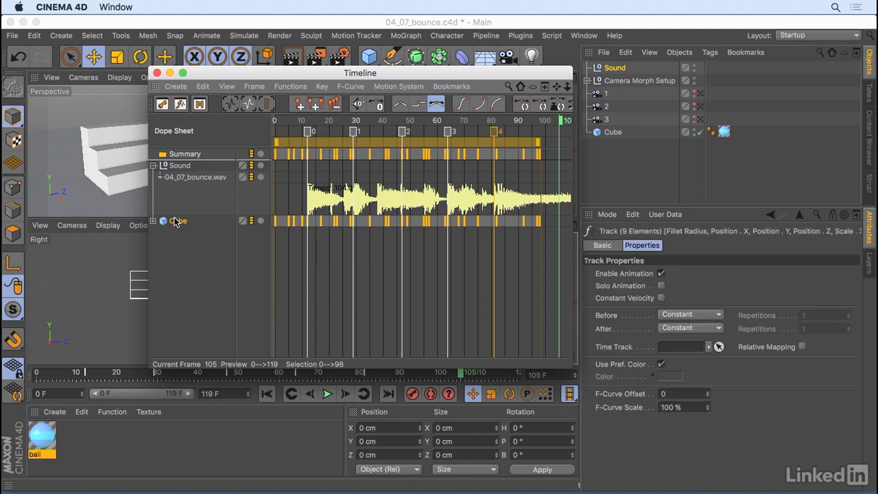
pyautogui.click(207, 178)
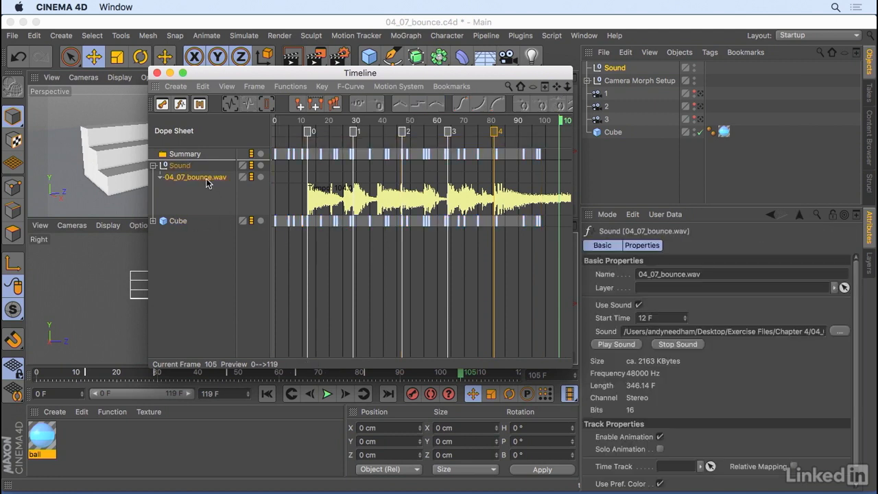
pyautogui.click(639, 306)
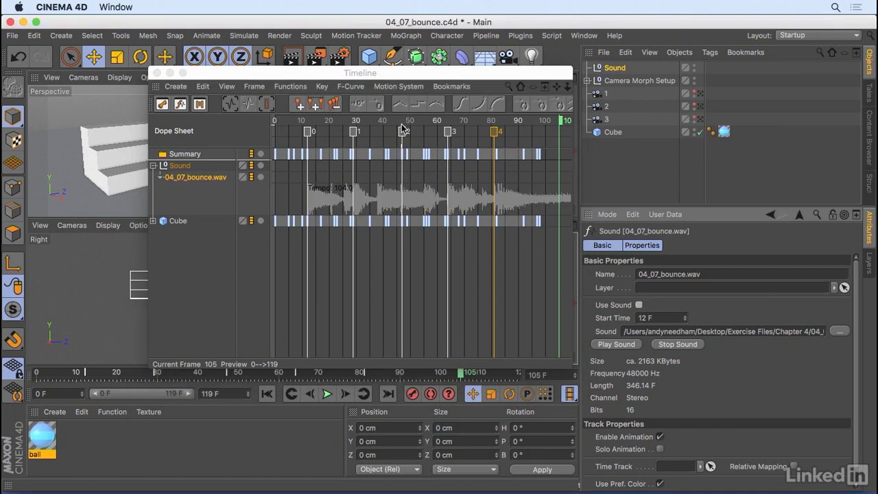
# - Return to frame 0, shift the Timeline window off the viewports and start silent playback
pyautogui.moveTo(422, 120); pyautogui.dragTo(250, 125)
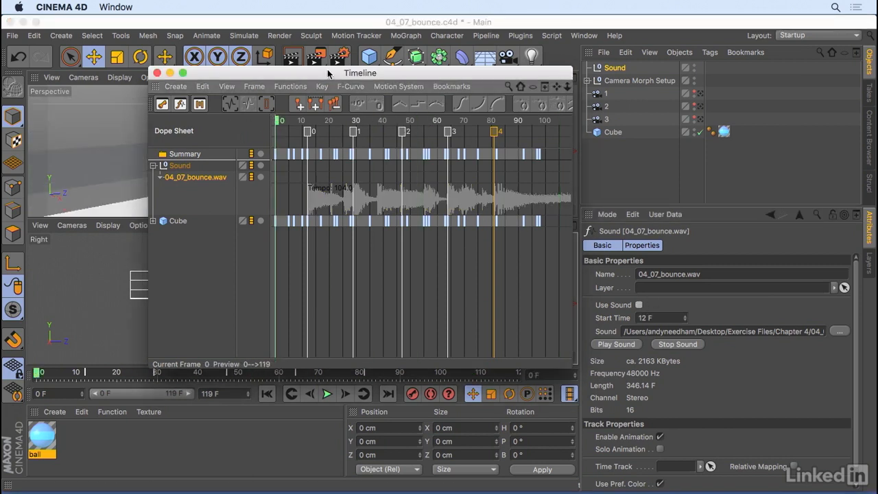
pyautogui.moveTo(330, 72); pyautogui.dragTo(667, 40)
pyautogui.click(327, 394)
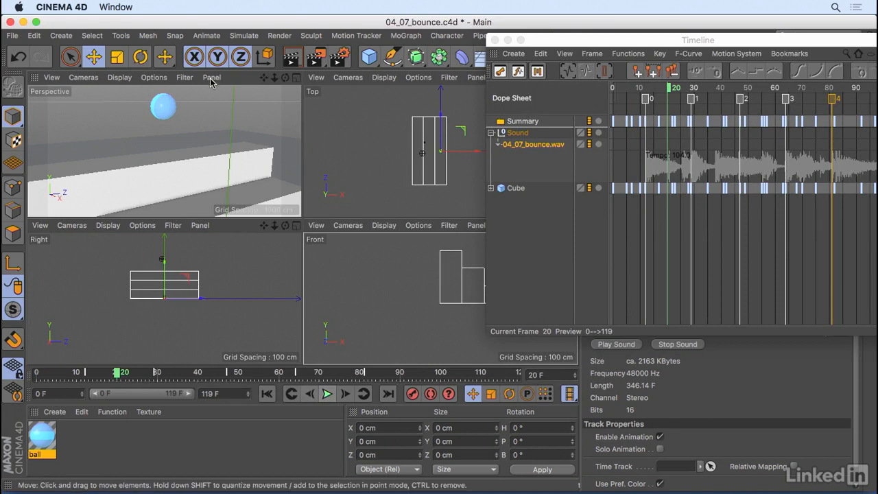
# - Move the Timeline clear of the Front view, reframe the stairs there and replay the silent animation from the start
pyautogui.moveTo(535, 40); pyautogui.dragTo(625, 45)
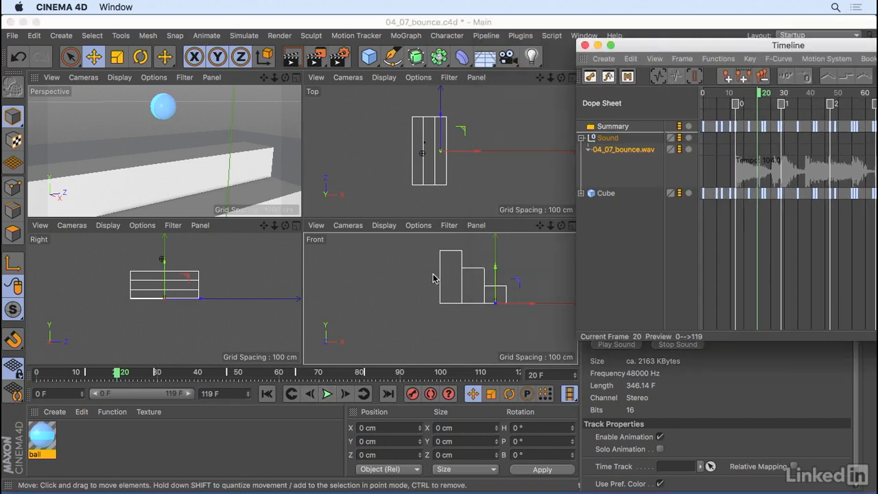
pyautogui.moveTo(539, 225); pyautogui.dragTo(539, 227)
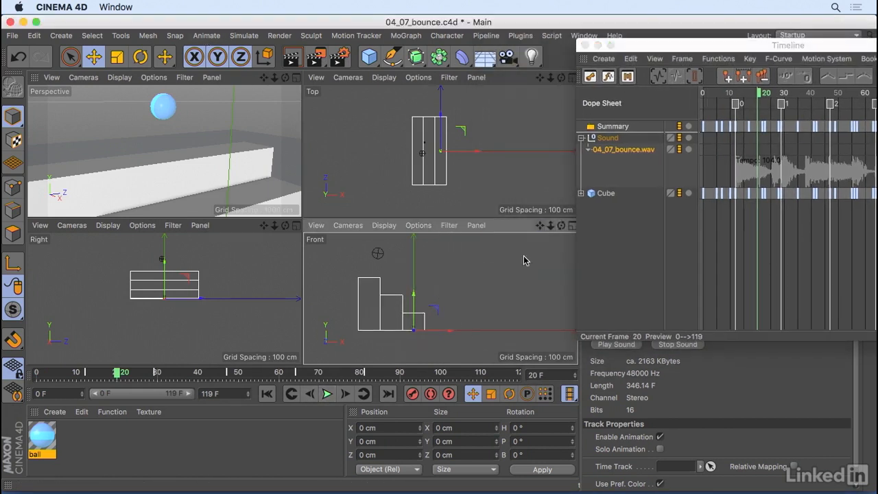
pyautogui.click(267, 394)
pyautogui.click(327, 393)
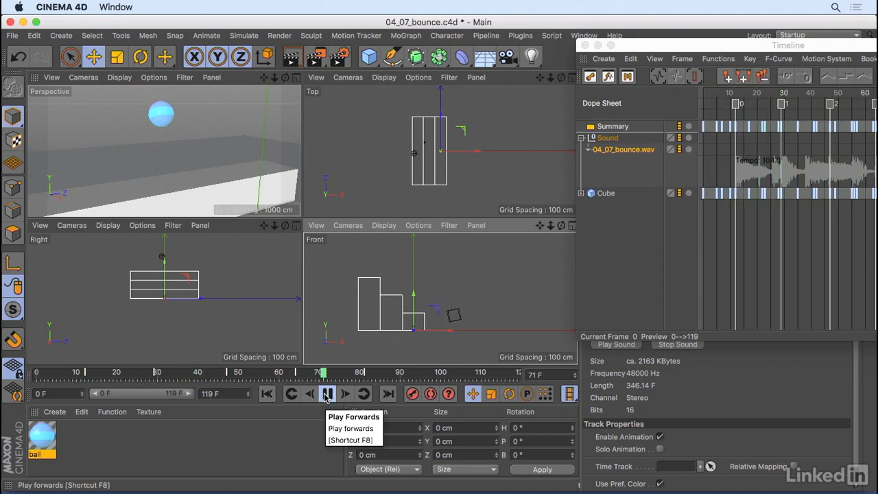
# - Stop the playback and bring the Timeline window back over the viewports with its Sound entry collapsed
pyautogui.click(327, 393)
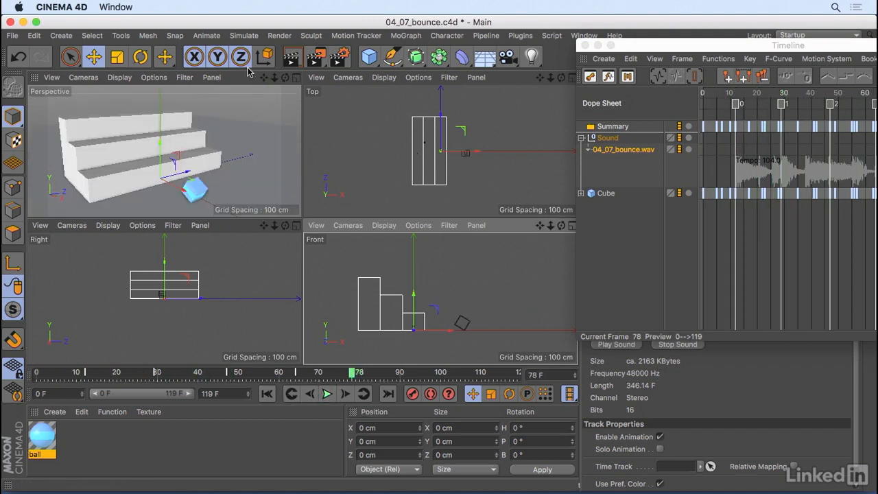
pyautogui.moveTo(801, 46); pyautogui.dragTo(377, 92)
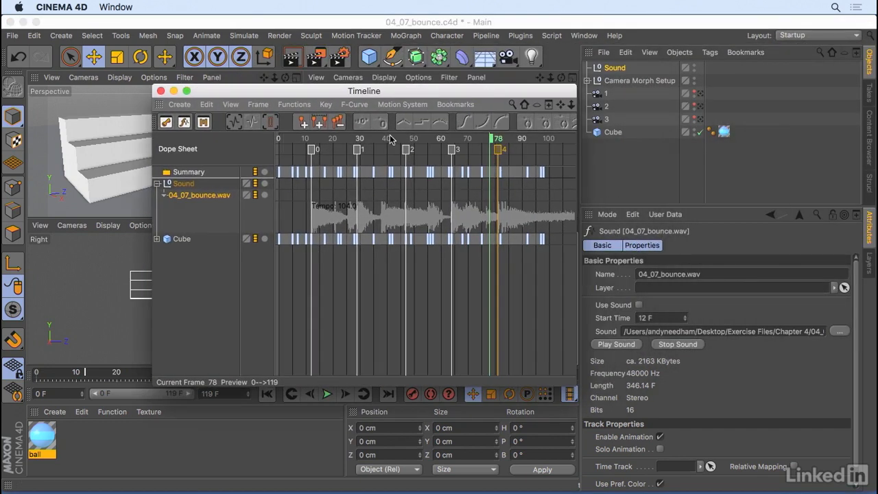
pyautogui.click(229, 294)
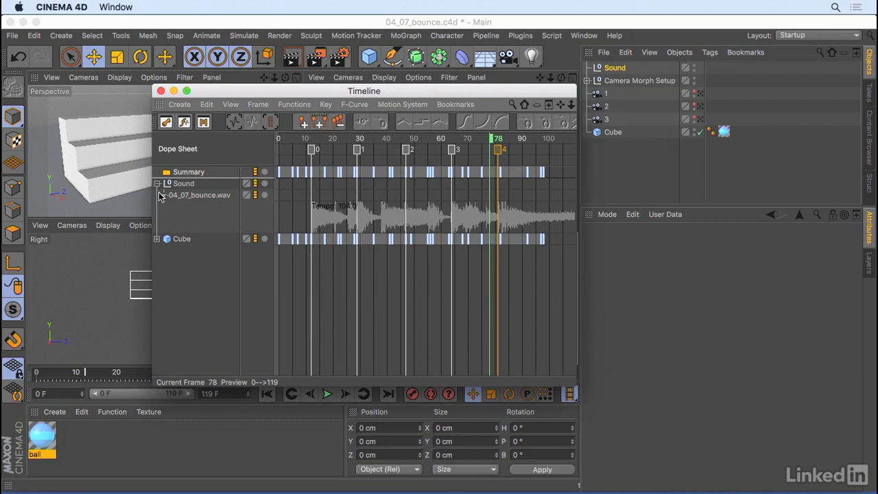
pyautogui.click(157, 184)
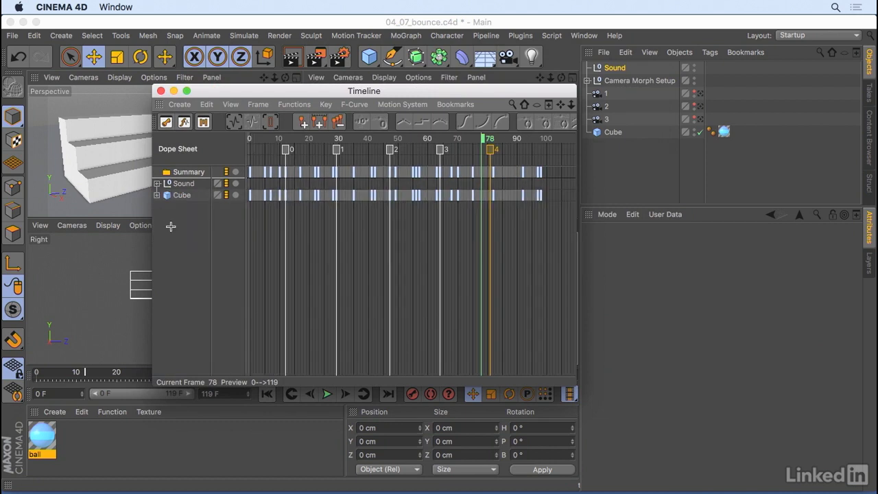
# - Select the Camera Morph tag on the Morph Camera and reset the Timeline to the Default Bookmark to list its Blend track
pyautogui.click(622, 81)
pyautogui.click(587, 80)
pyautogui.click(623, 93)
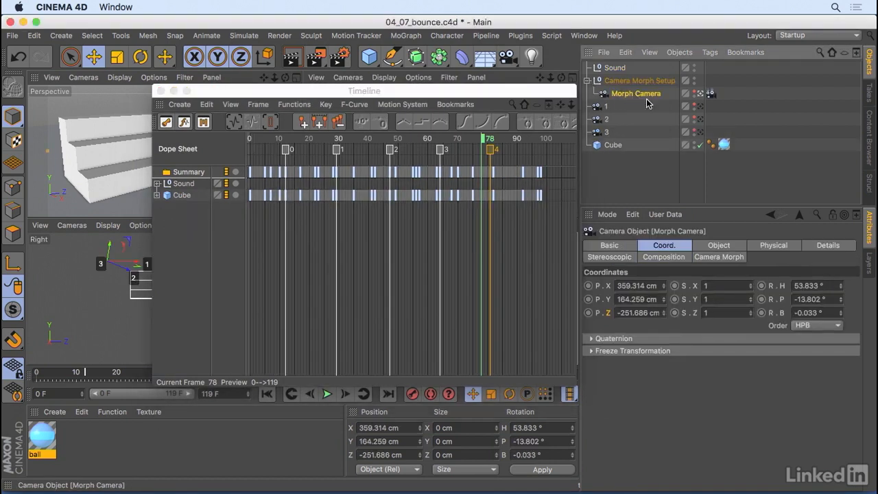
pyautogui.click(710, 93)
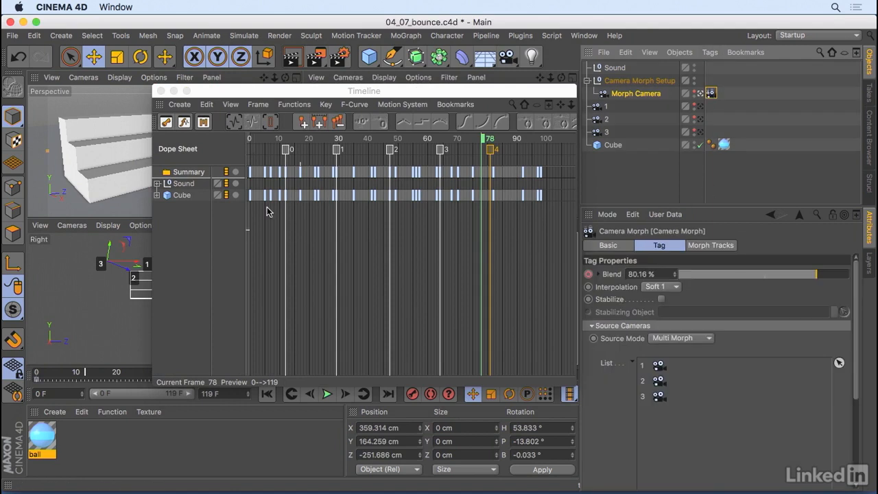
pyautogui.click(184, 236)
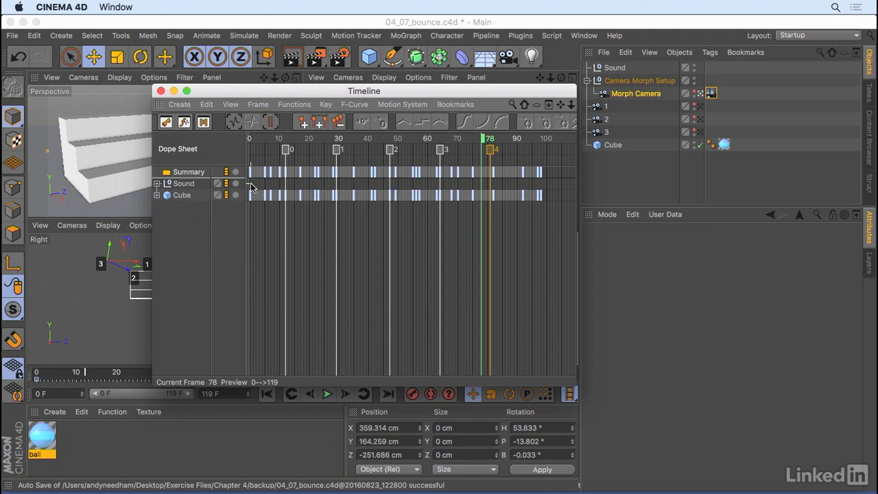
pyautogui.click(442, 104)
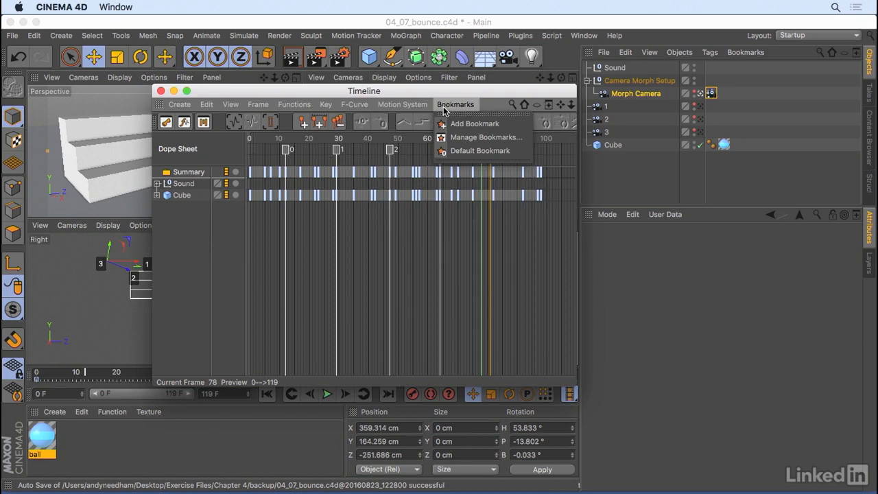
pyautogui.click(469, 151)
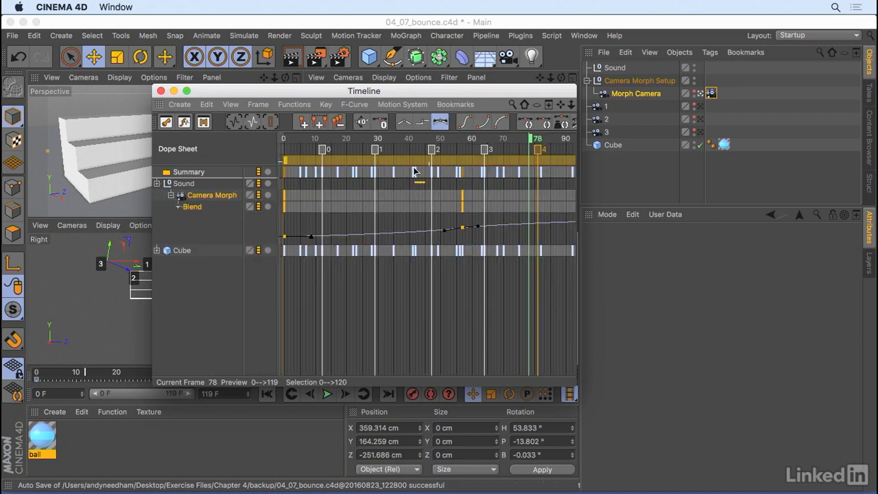
# - Deselect the Blend keys, return the Timeline to frame 0 and expand the Sound entry to show its waveform
pyautogui.click(218, 280)
pyautogui.moveTo(473, 141); pyautogui.dragTo(245, 182)
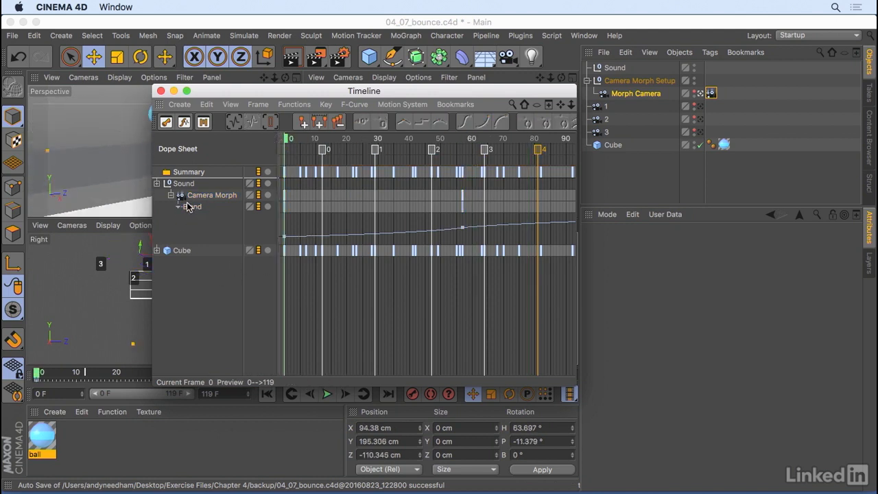
pyautogui.click(156, 183)
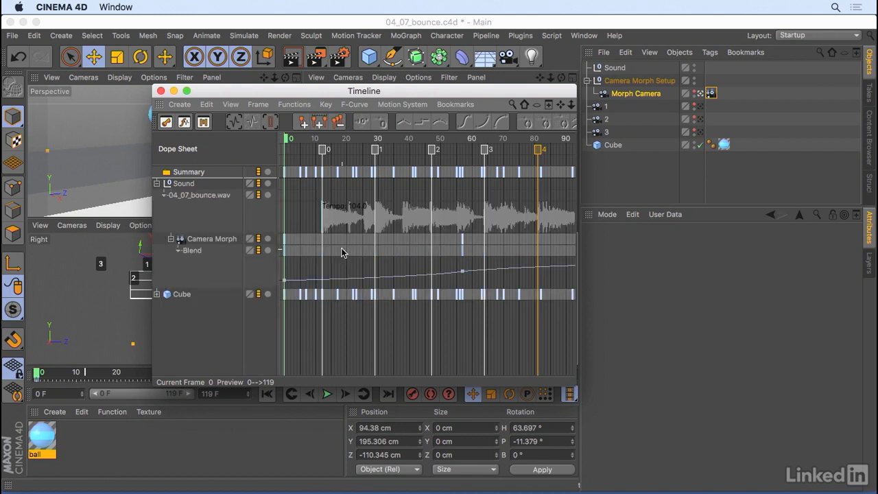
pyautogui.click(471, 104)
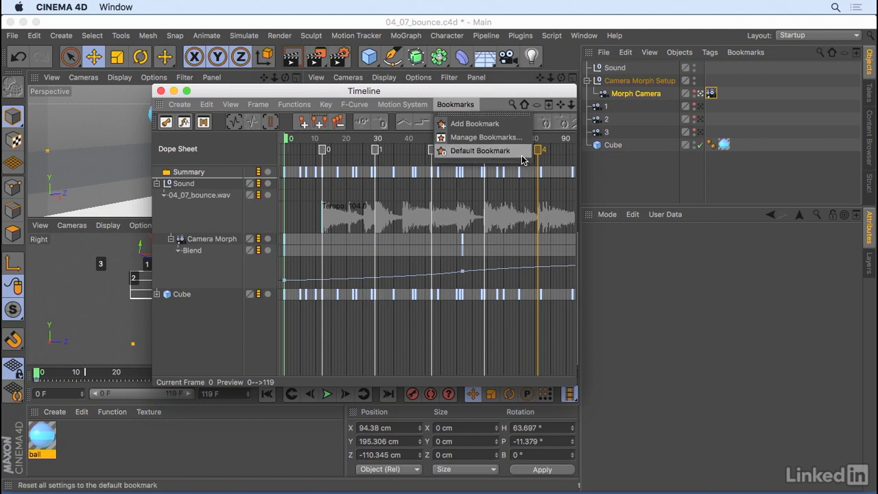
pyautogui.click(216, 359)
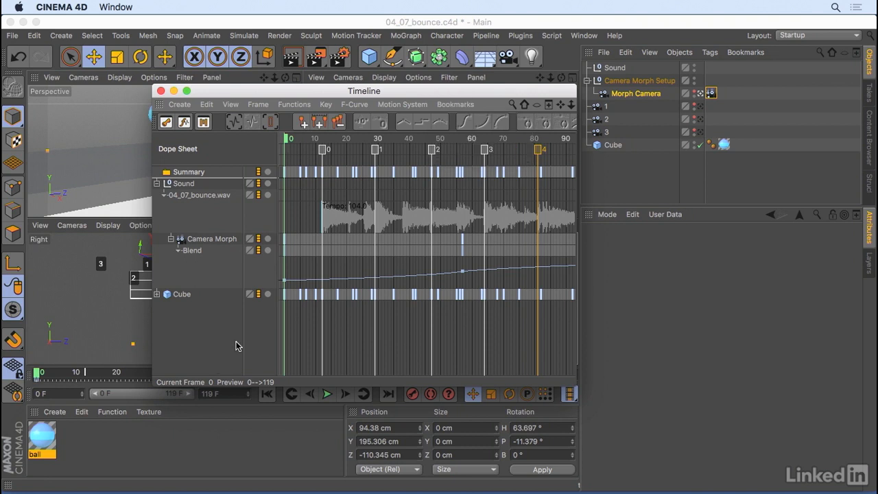
pyautogui.click(231, 104)
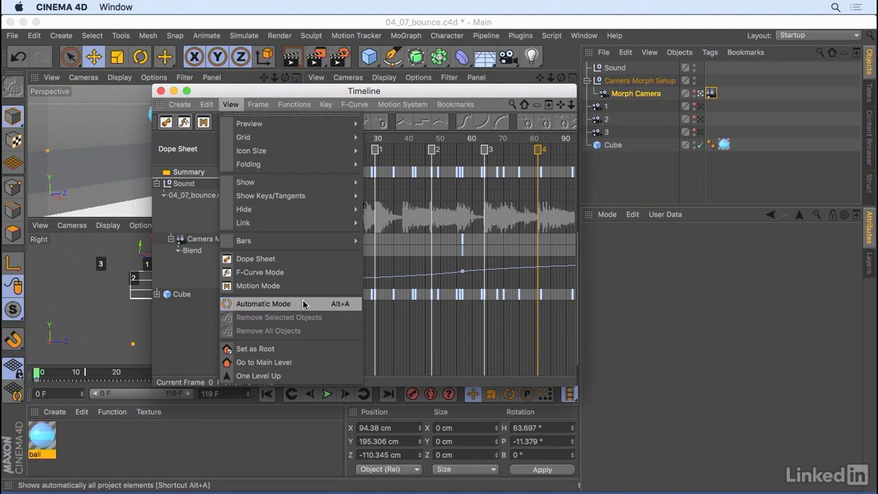
pyautogui.click(172, 327)
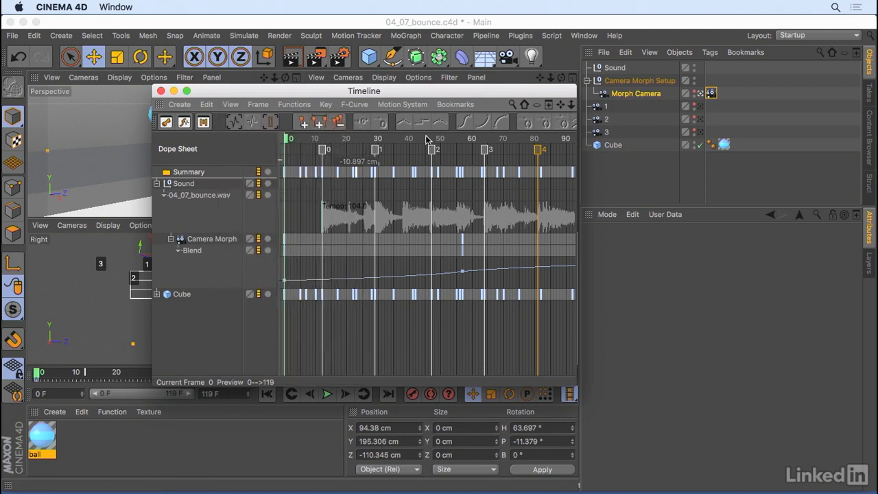
pyautogui.click(447, 104)
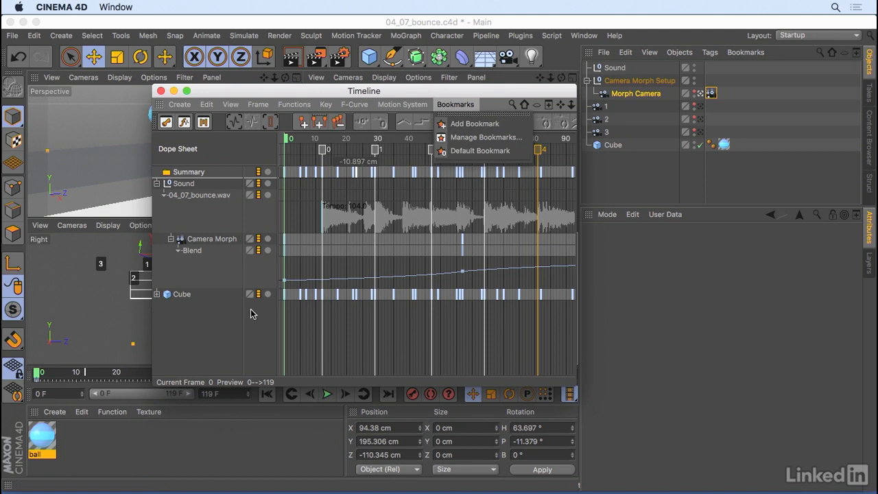
pyautogui.click(220, 322)
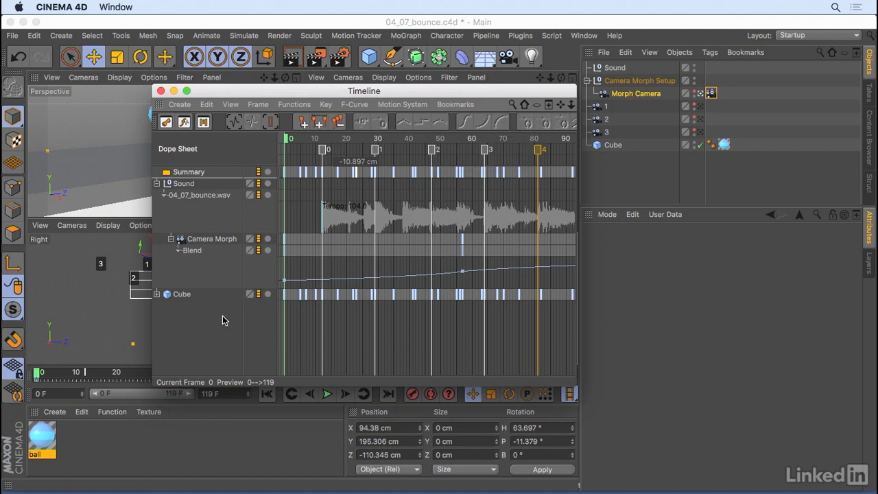